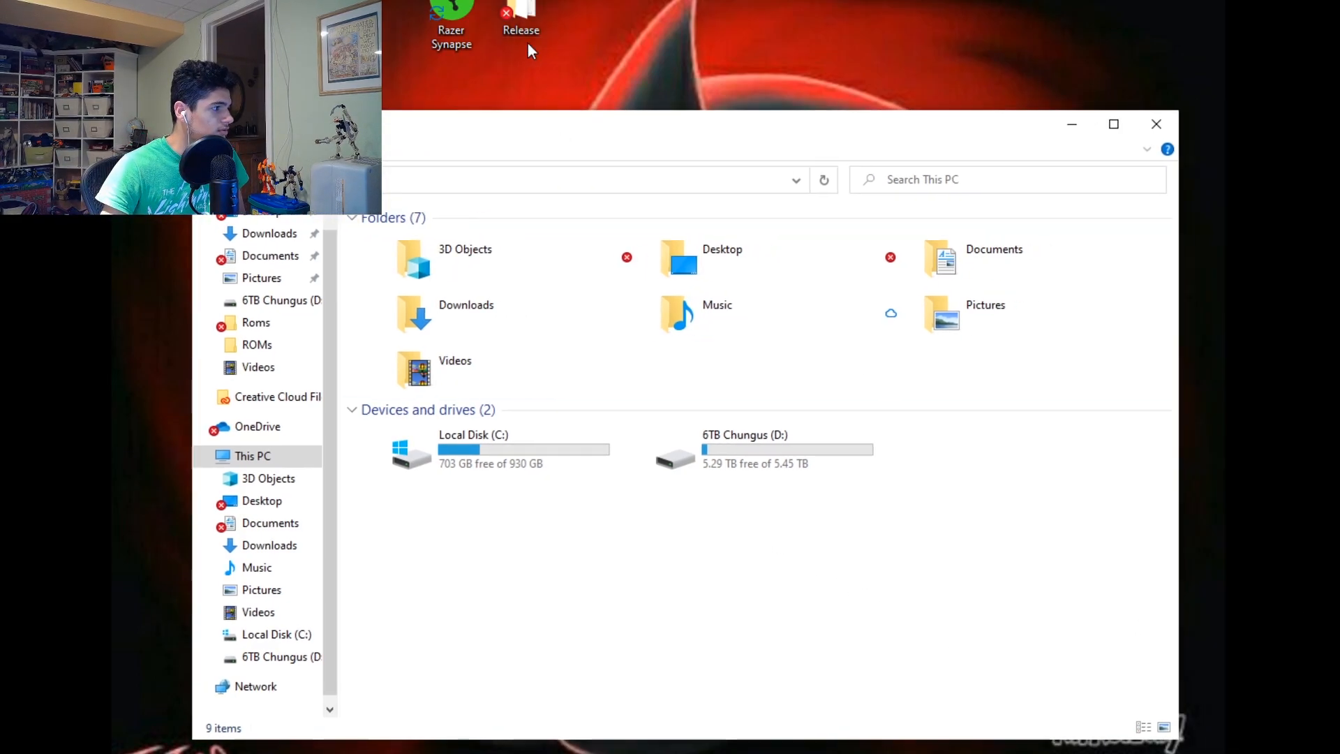
Step: Show New Super Ultimate Injector for 3DS in the desktop's Release folder and the POKEMON_RUBY_AXVE02 ROM in the ROMs folder
{"action": "double_click", "coordinate": [523, 21]}
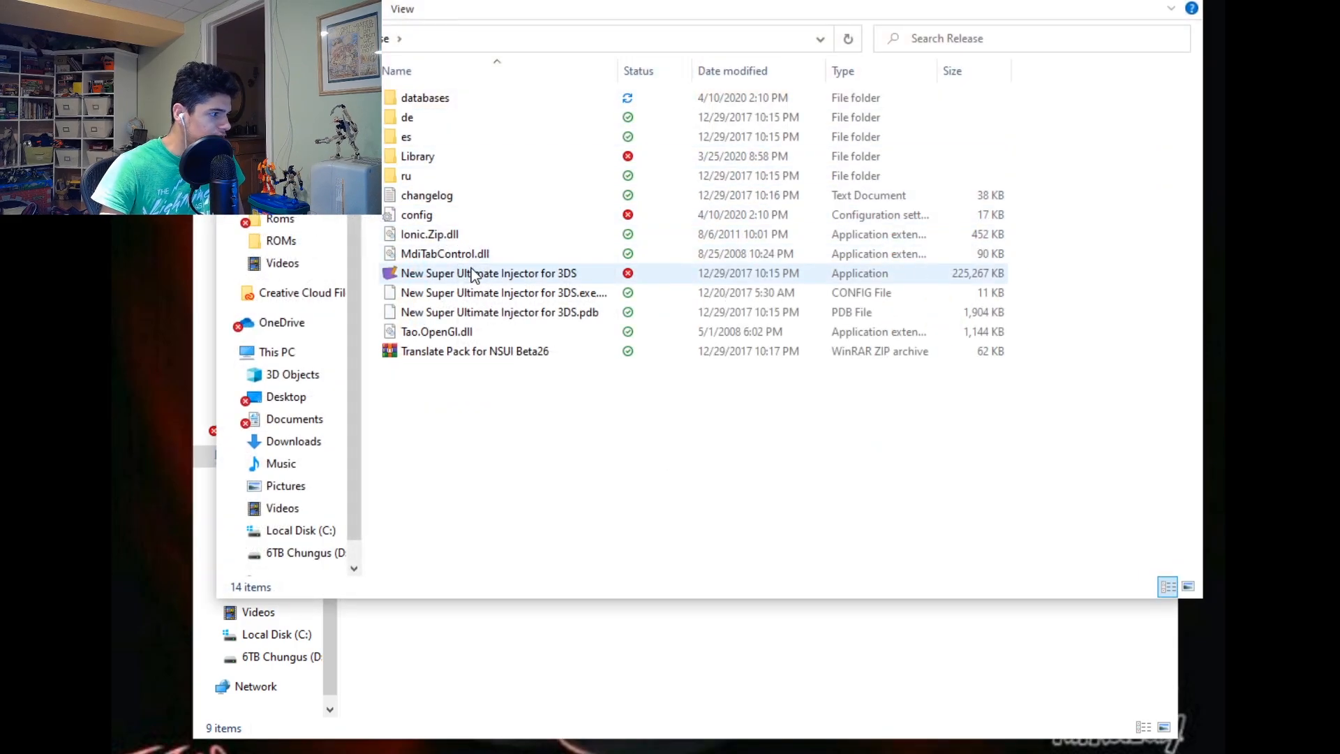
{"action": "mouse_move", "coordinate": [474, 275]}
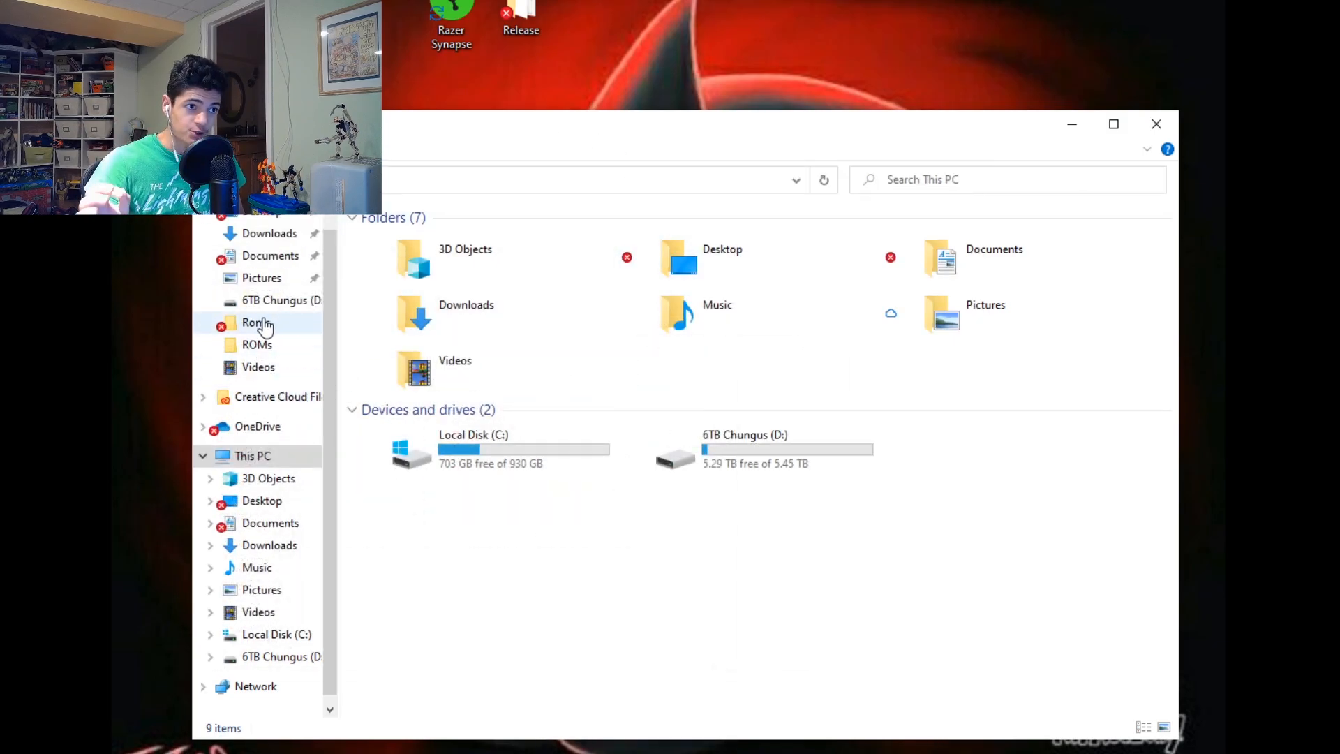
{"action": "left_click", "coordinate": [262, 345]}
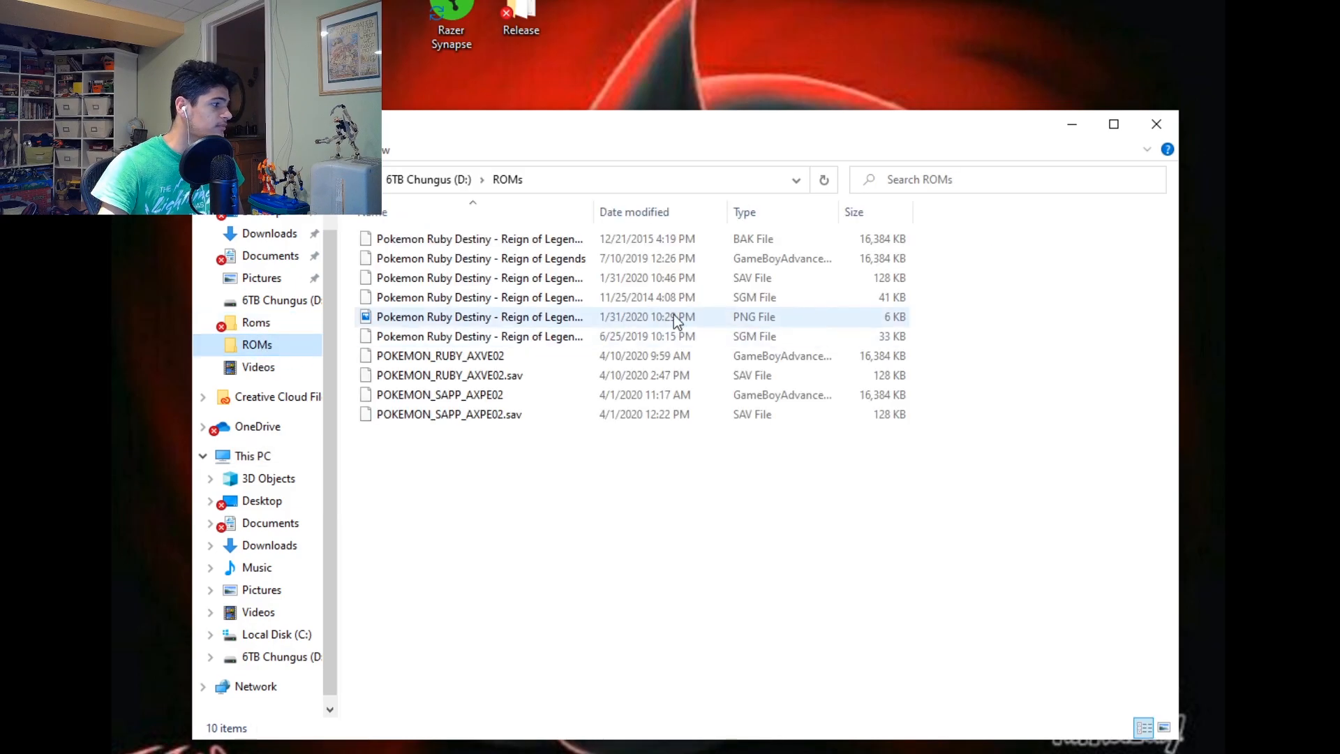
{"action": "left_click", "coordinate": [502, 356]}
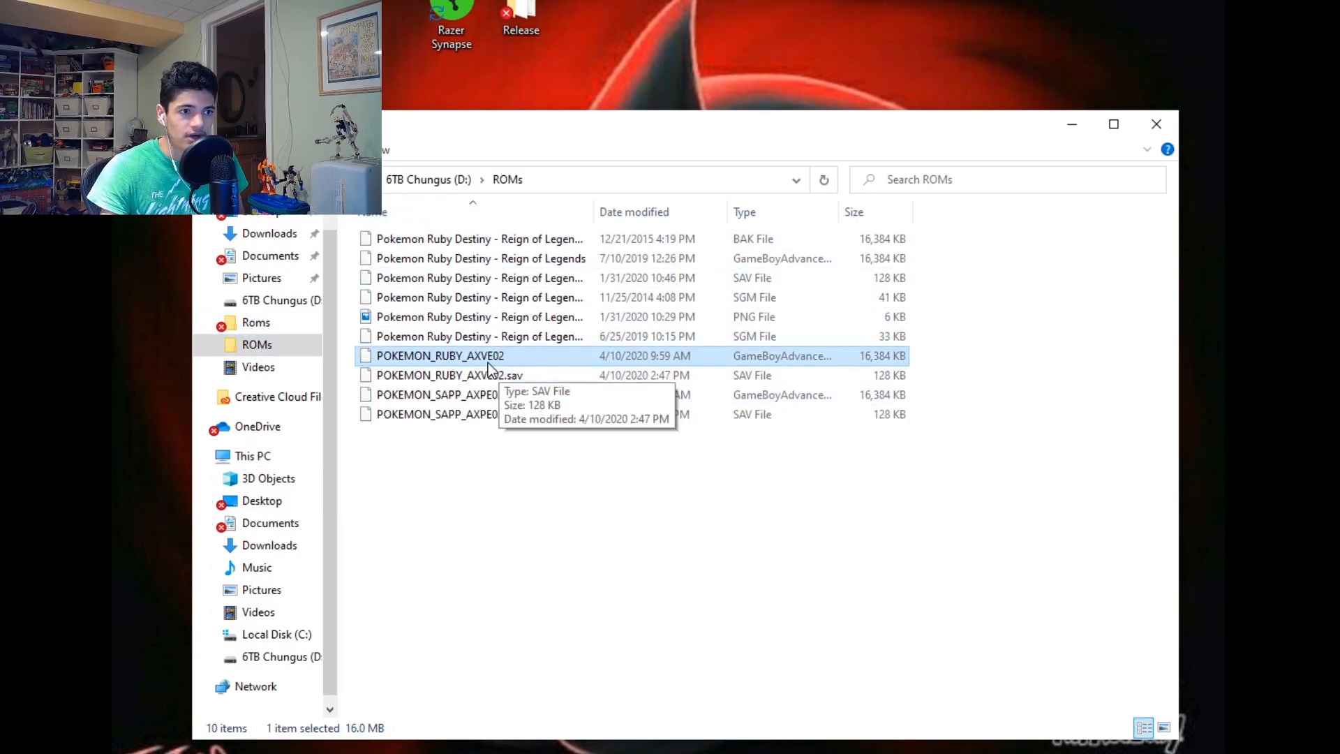
{"action": "left_click", "coordinate": [1156, 124]}
Step: Load the Game Boy Advance ROM POKEMON_RUBY_AXVE02 from the ROMs folder in VisualBoyAdvance-M
{"action": "left_click_drag", "start_coordinate": [384, 281], "coordinate": [563, 185]}
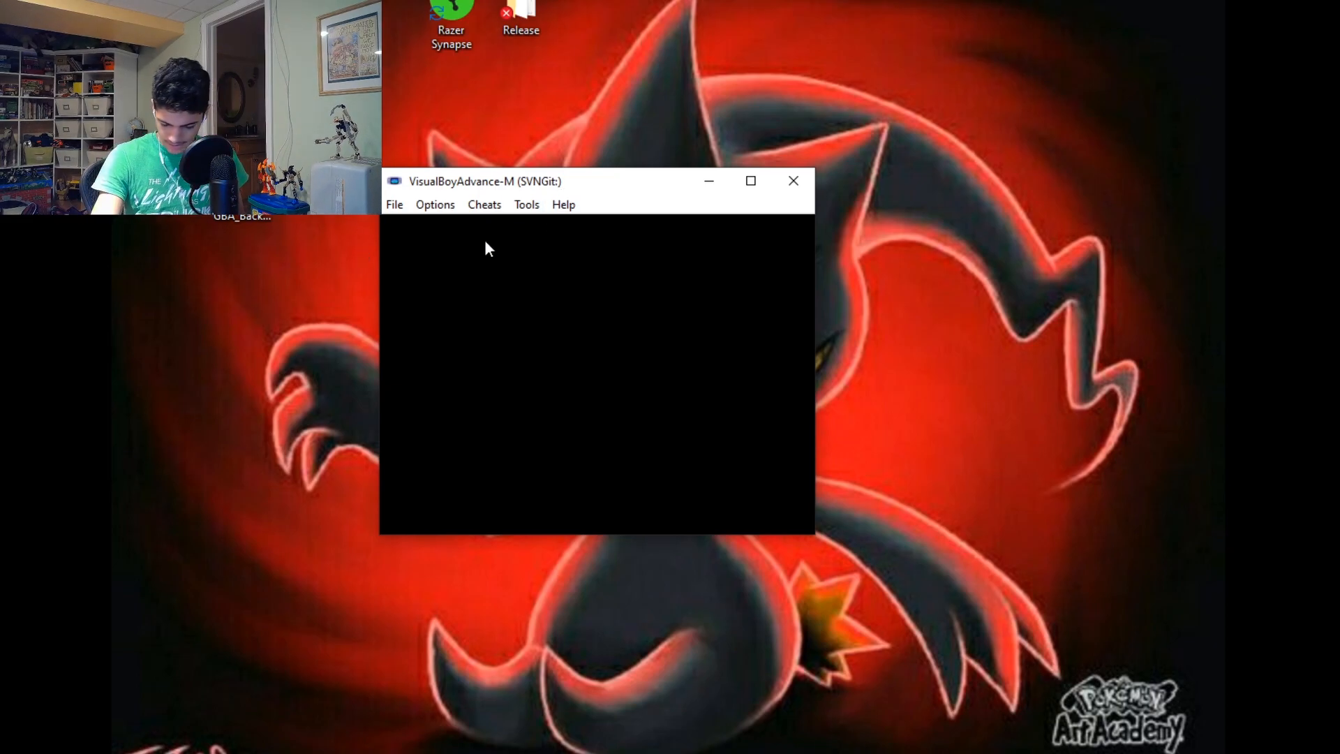
{"action": "left_click", "coordinate": [396, 205]}
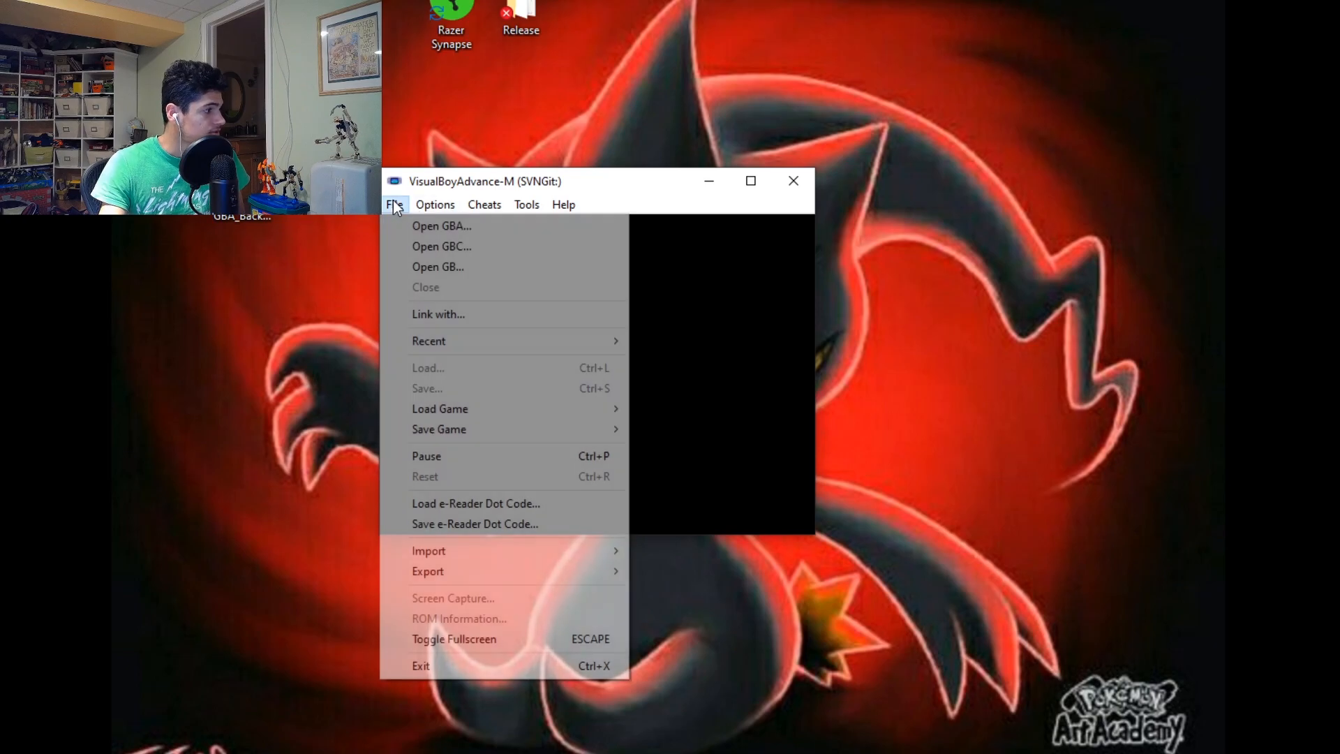
{"action": "left_click", "coordinate": [421, 227]}
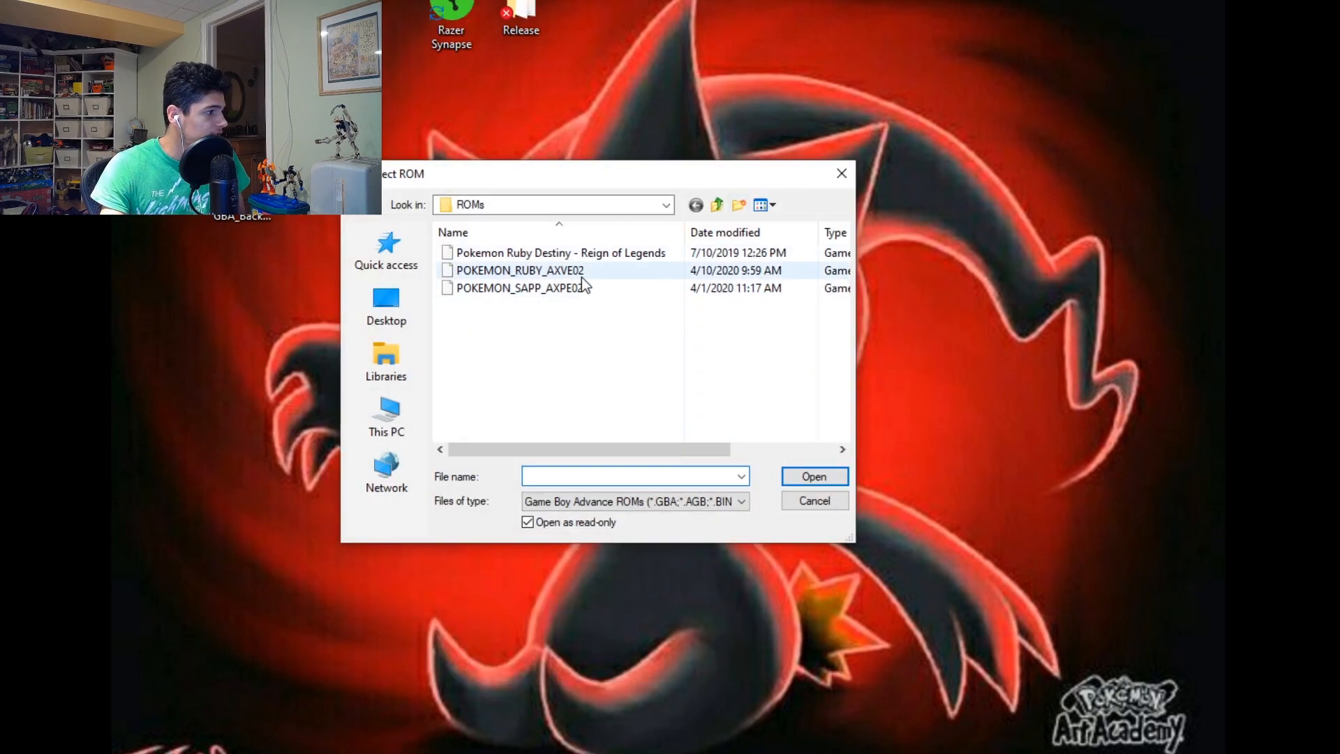
{"action": "left_click", "coordinate": [576, 270]}
{"action": "left_click", "coordinate": [814, 478]}
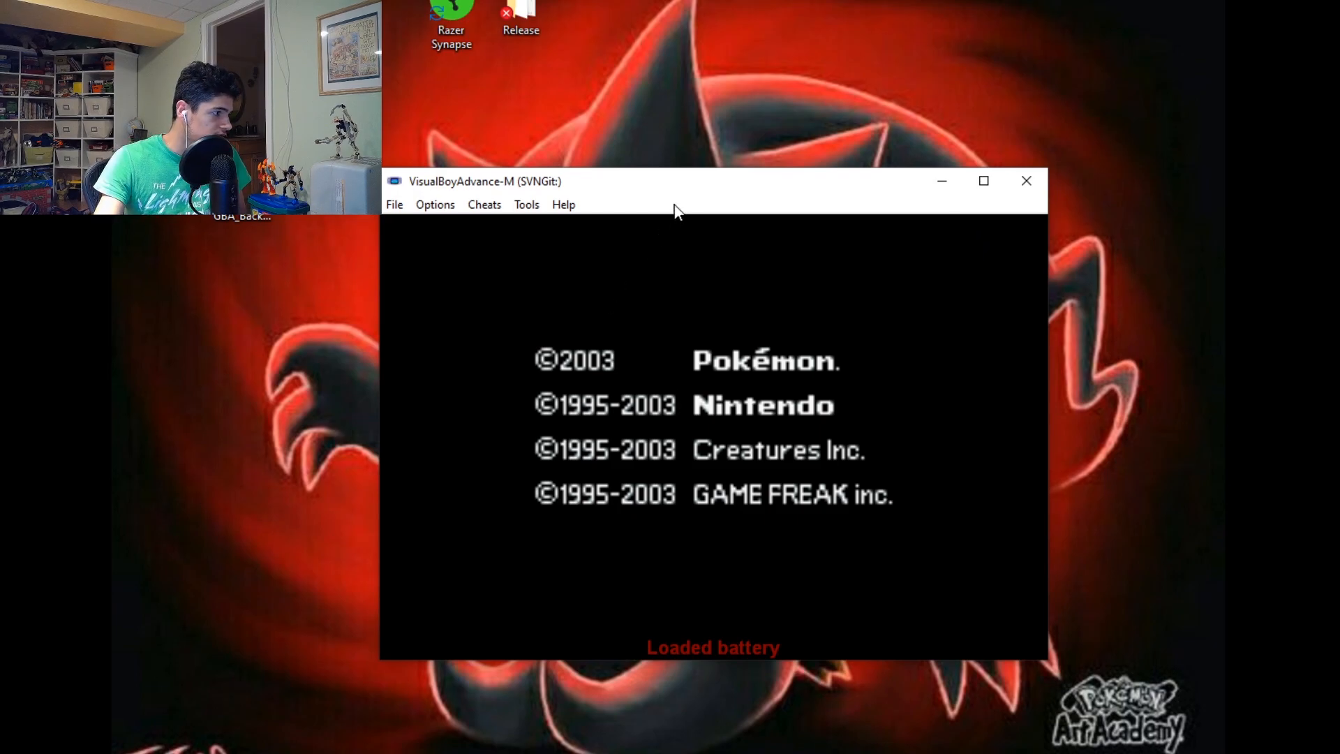
{"action": "left_click_drag", "start_coordinate": [677, 186], "coordinate": [660, 180]}
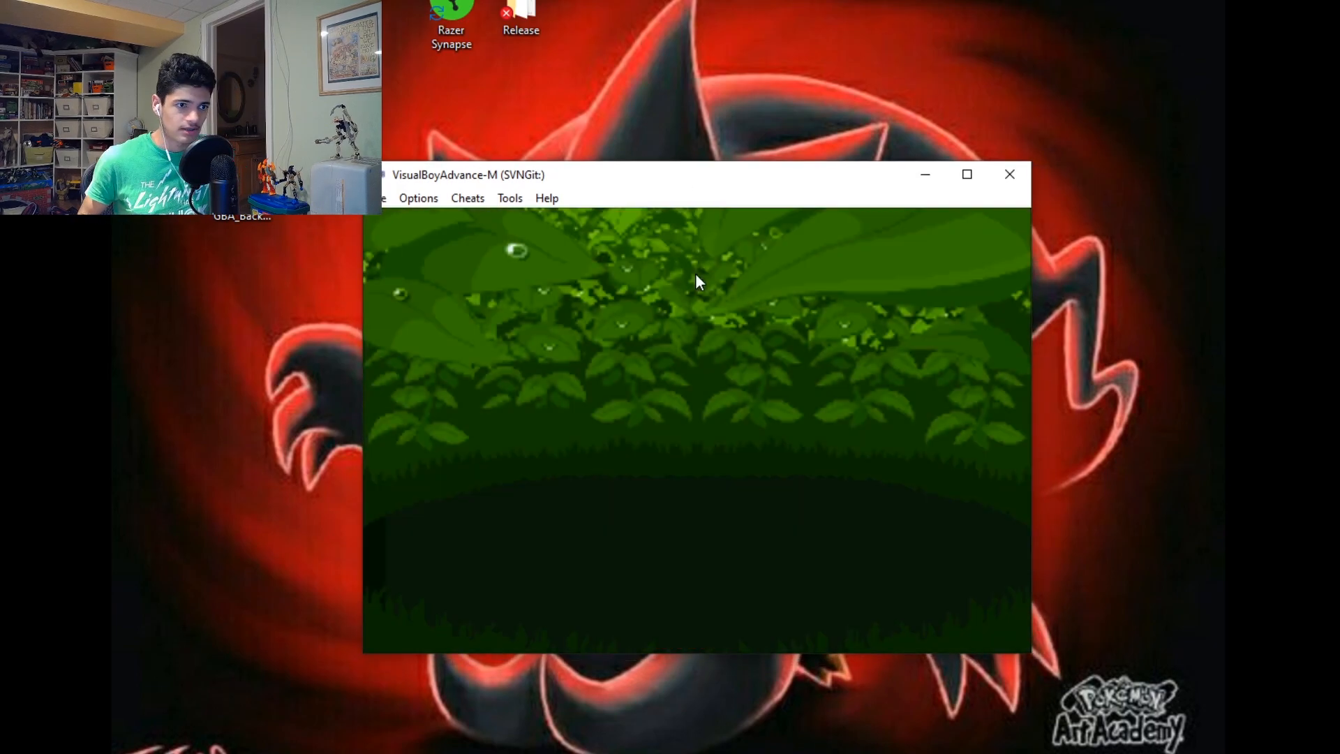
Step: Skip the game's intro and title screen and continue the existing save
{"action": "key", "text": "Return"}
{"action": "key", "text": "Return"}
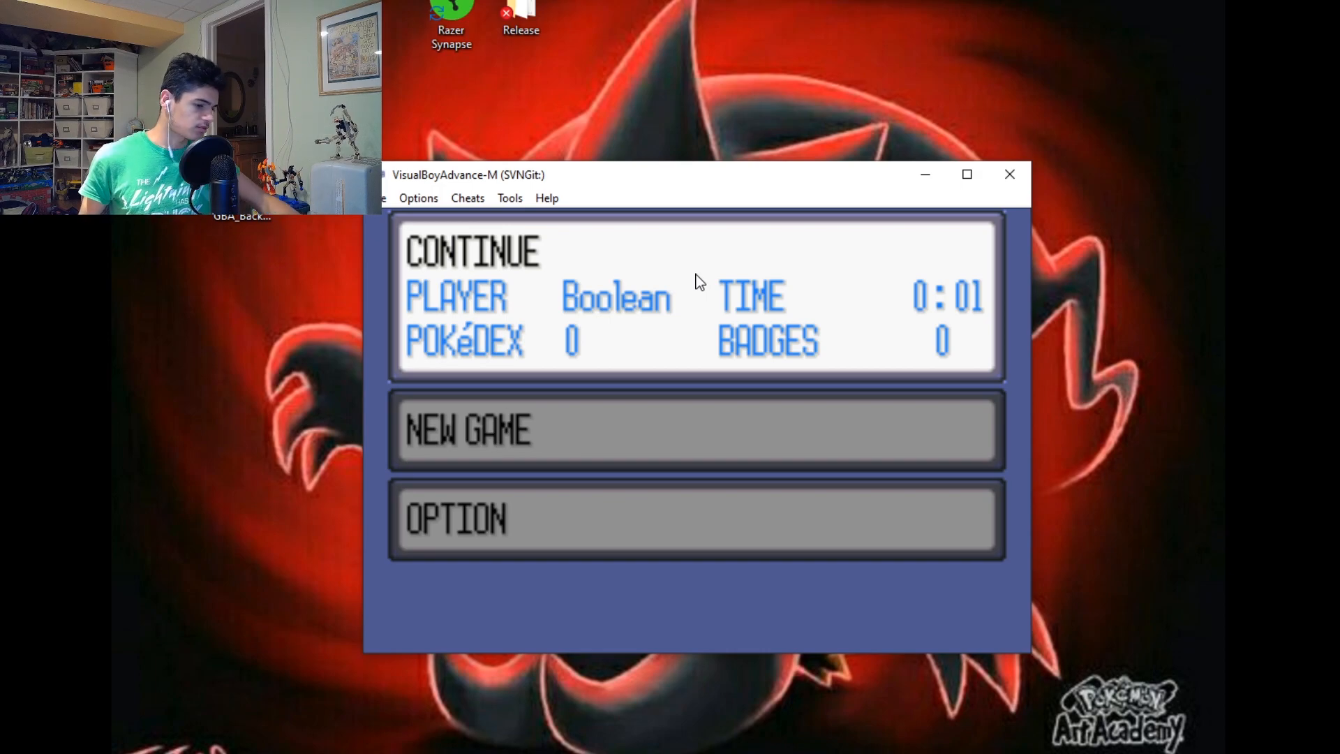
{"action": "key", "text": "x"}
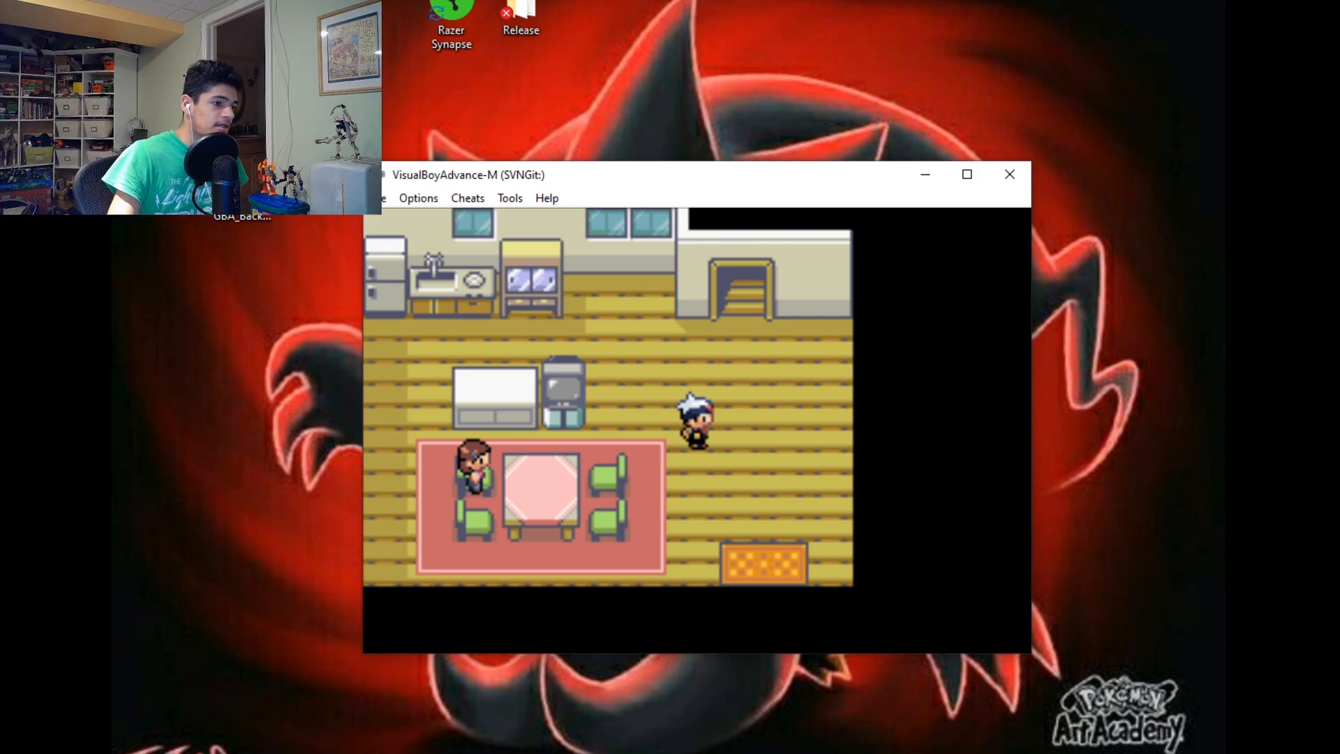
Step: Launch New Super Ultimate Injector for 3DS from the Release folder on the desktop
{"action": "double_click", "coordinate": [520, 14]}
{"action": "left_click", "coordinate": [515, 273]}
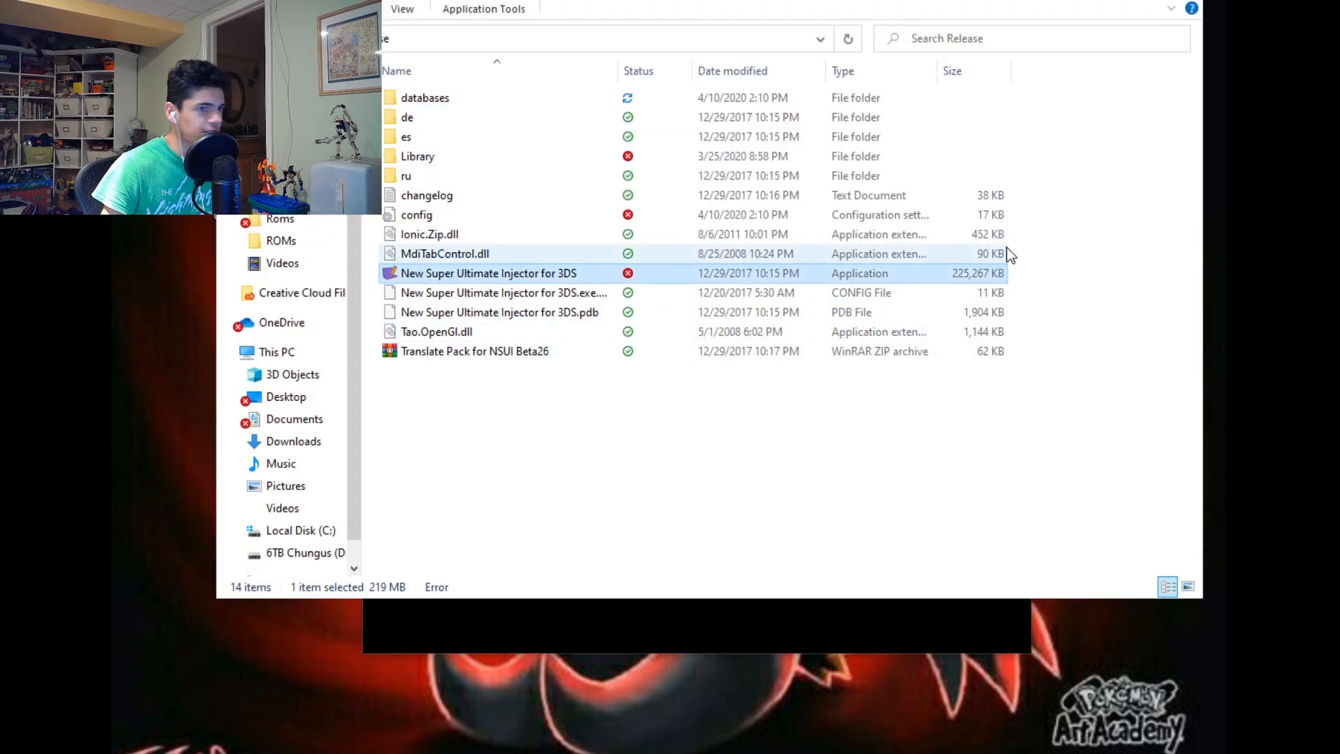
{"action": "key", "text": "Return"}
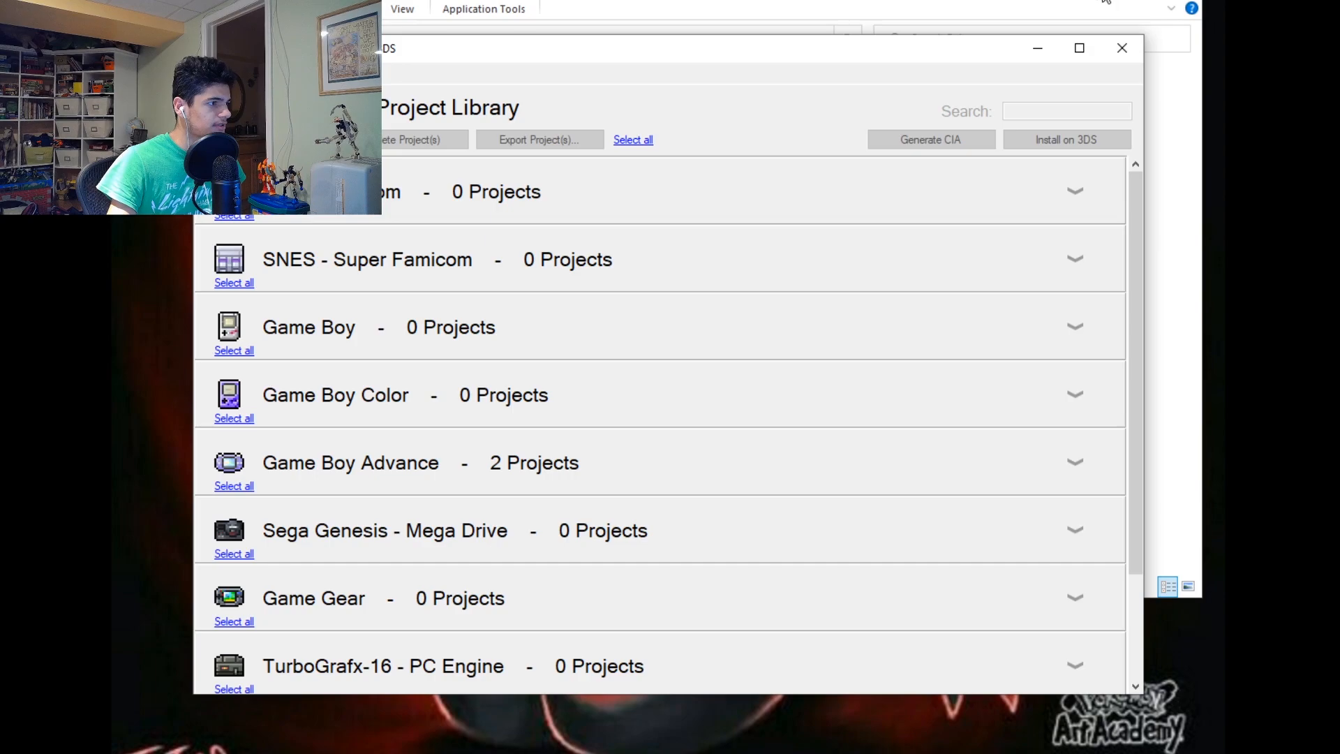
{"action": "left_click_drag", "start_coordinate": [628, 51], "coordinate": [705, 40]}
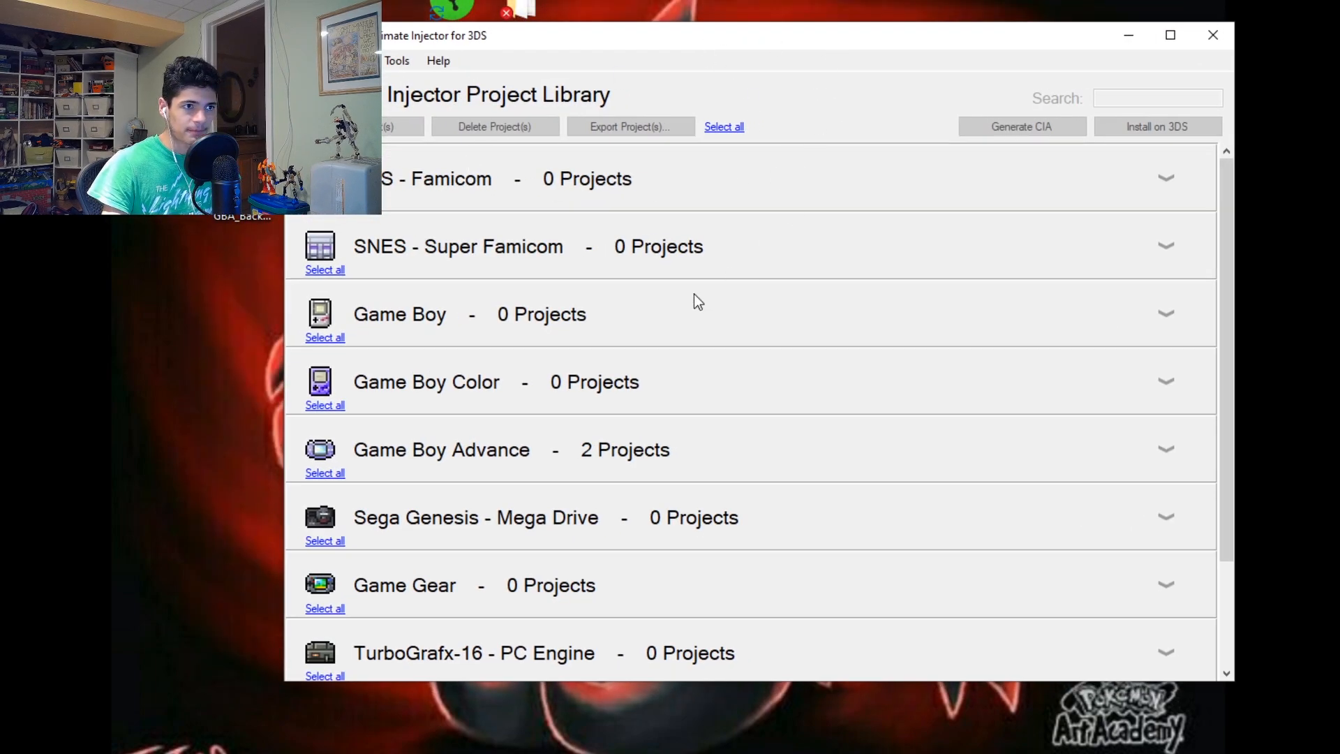
Step: Expand the Game Boy Advance projects in the library and open the Pokémon: Ruby Version project
{"action": "left_click", "coordinate": [531, 459]}
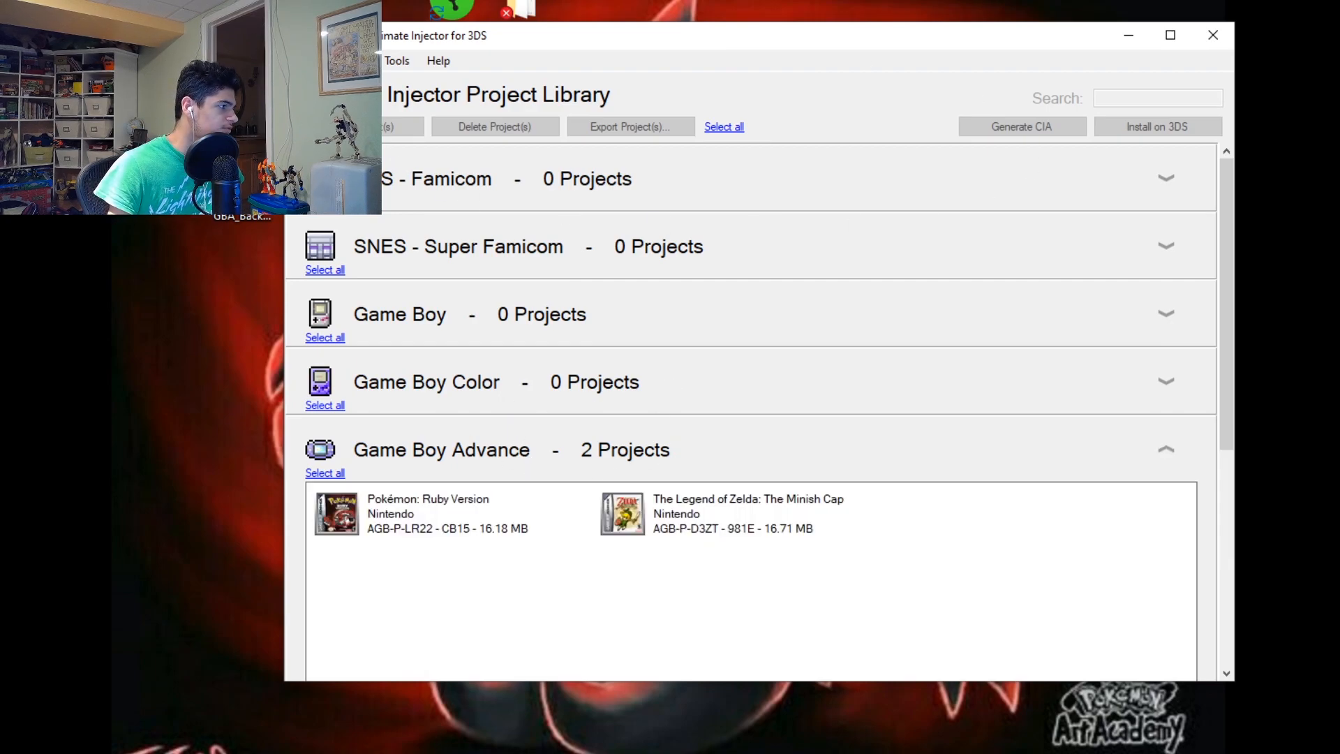
{"action": "left_click", "coordinate": [304, 61]}
{"action": "mouse_move", "coordinate": [356, 81]}
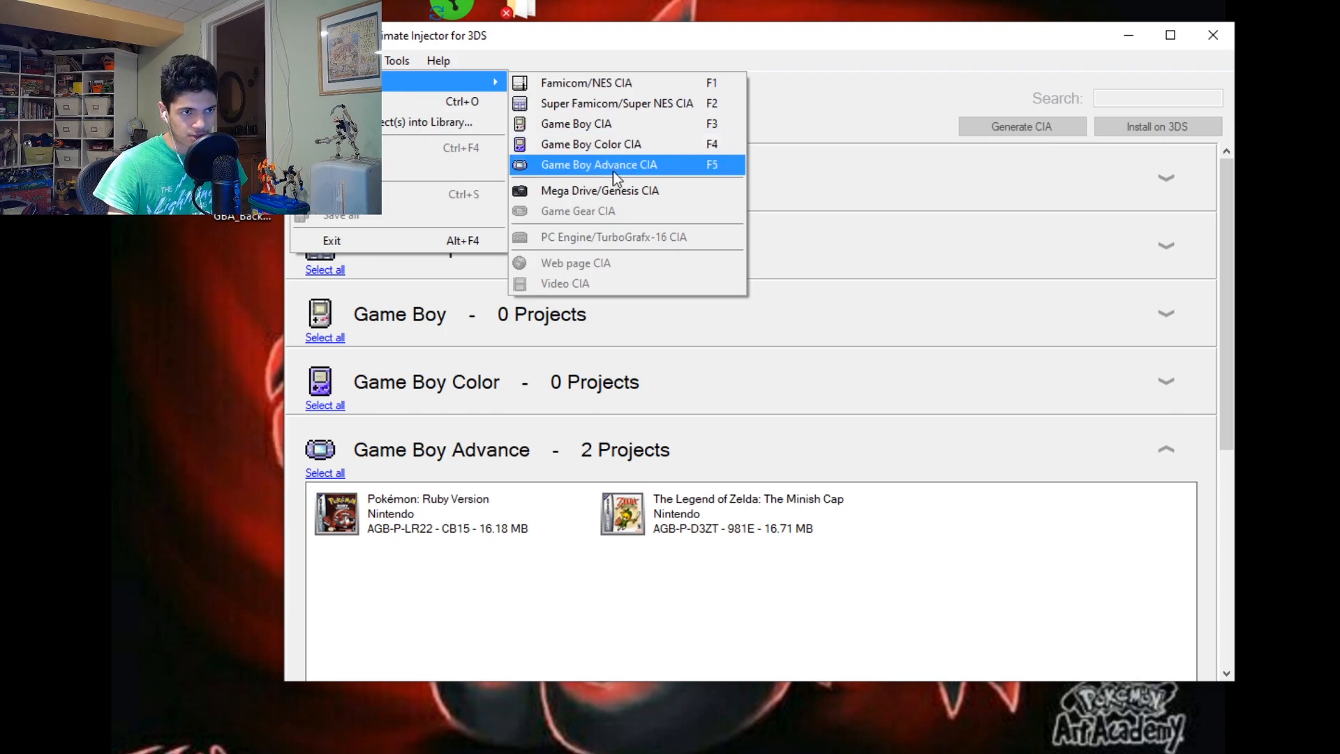
{"action": "left_click", "coordinate": [454, 522]}
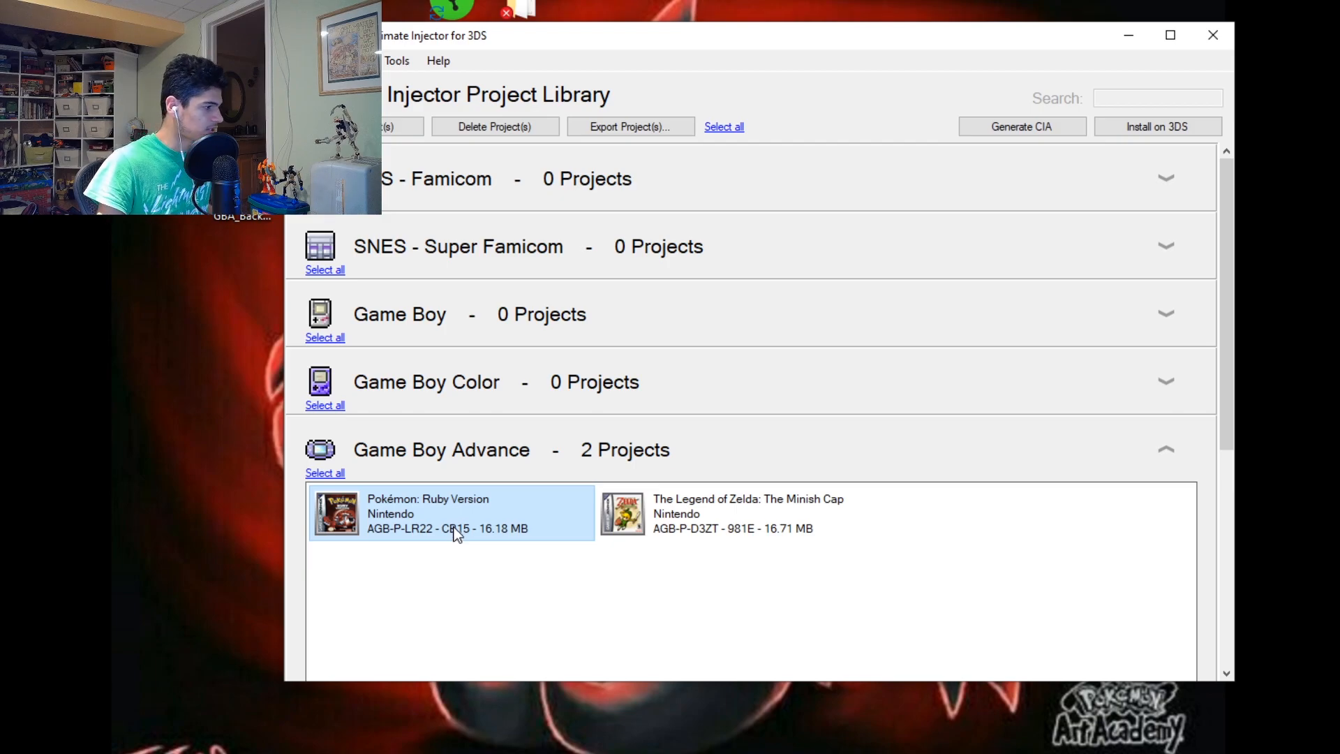
{"action": "left_click", "coordinate": [421, 132]}
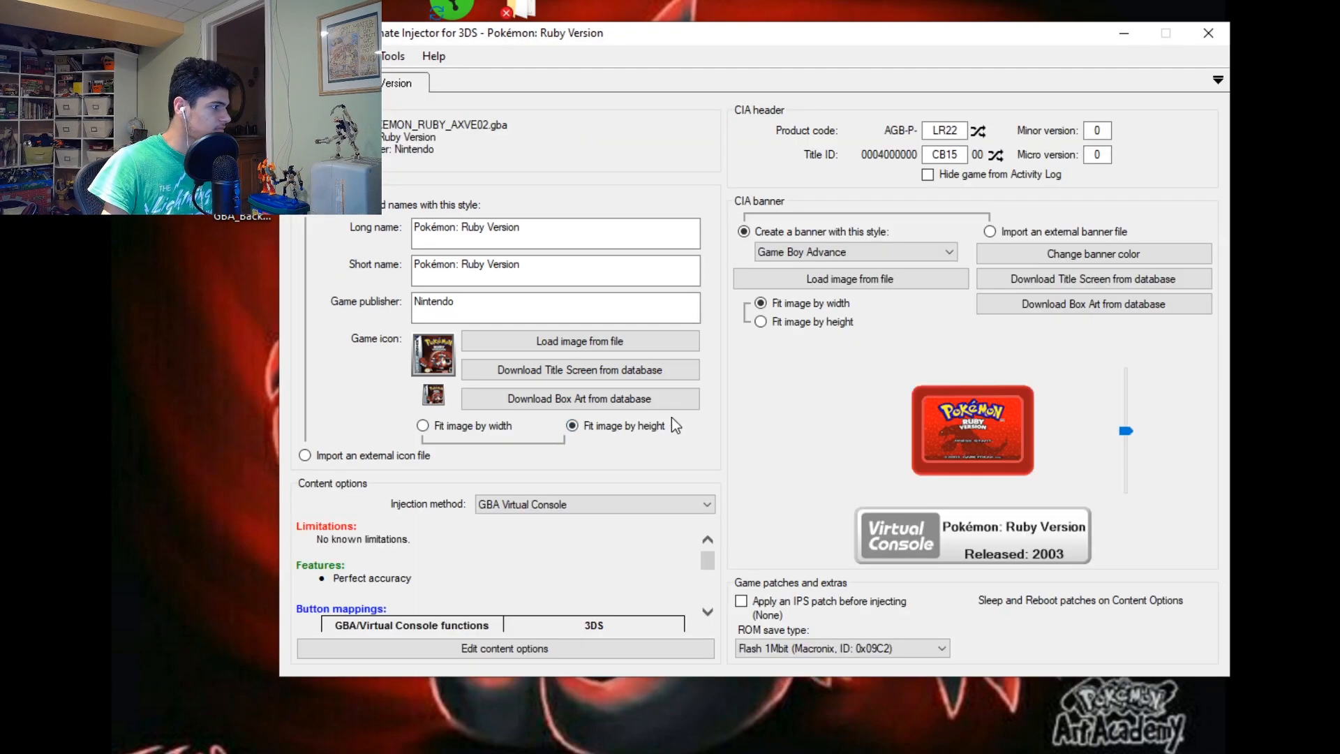
{"action": "left_click_drag", "start_coordinate": [648, 36], "coordinate": [548, 104]}
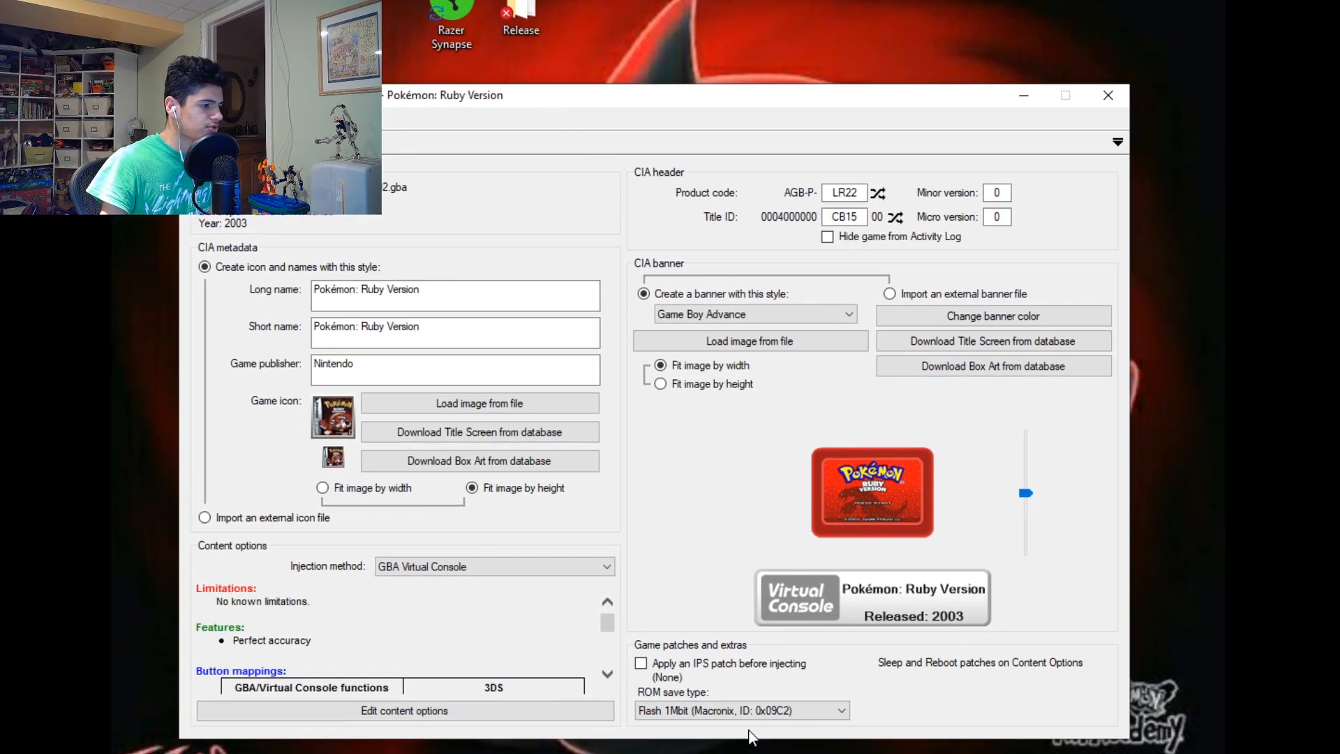
Step: Locate the POKEMON_RUBY_AXVE02 ROM file in the D:\ROMs folder in File Explorer and close the folder window
{"action": "key", "text": "super+e"}
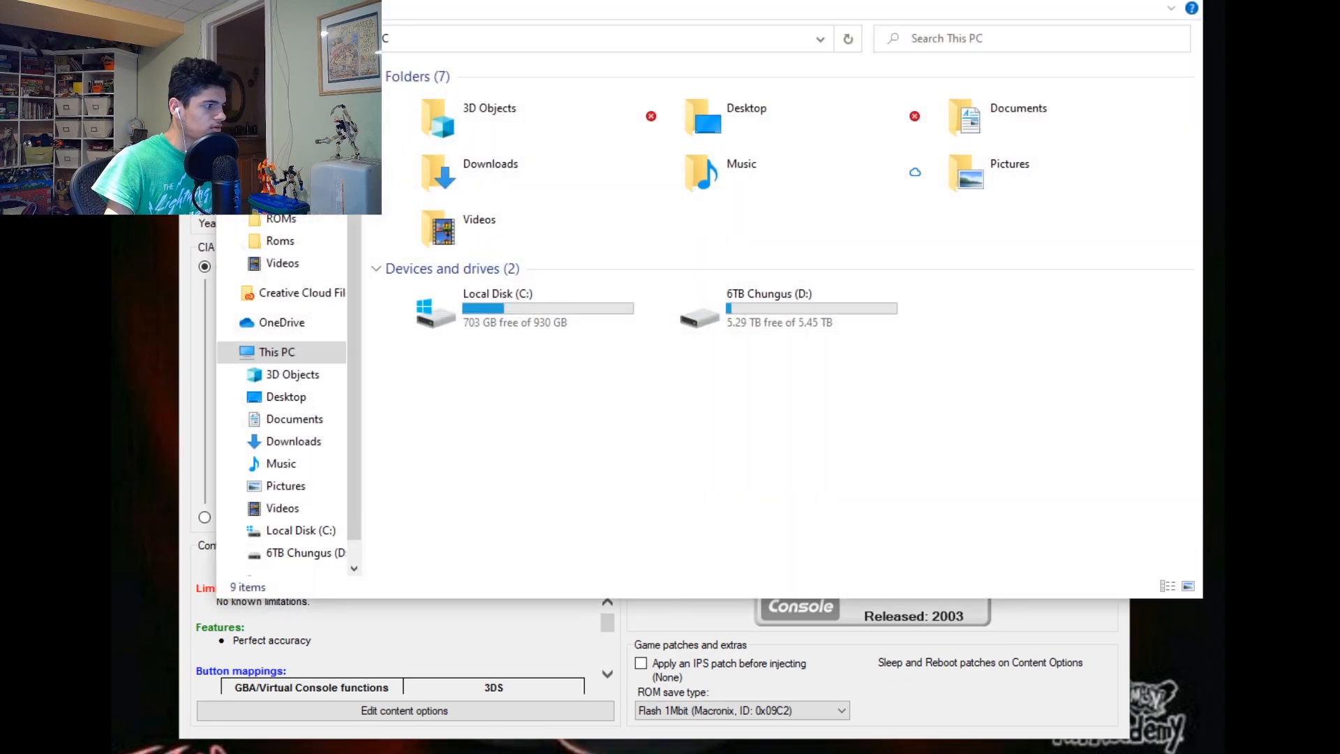
{"action": "left_click", "coordinate": [281, 219]}
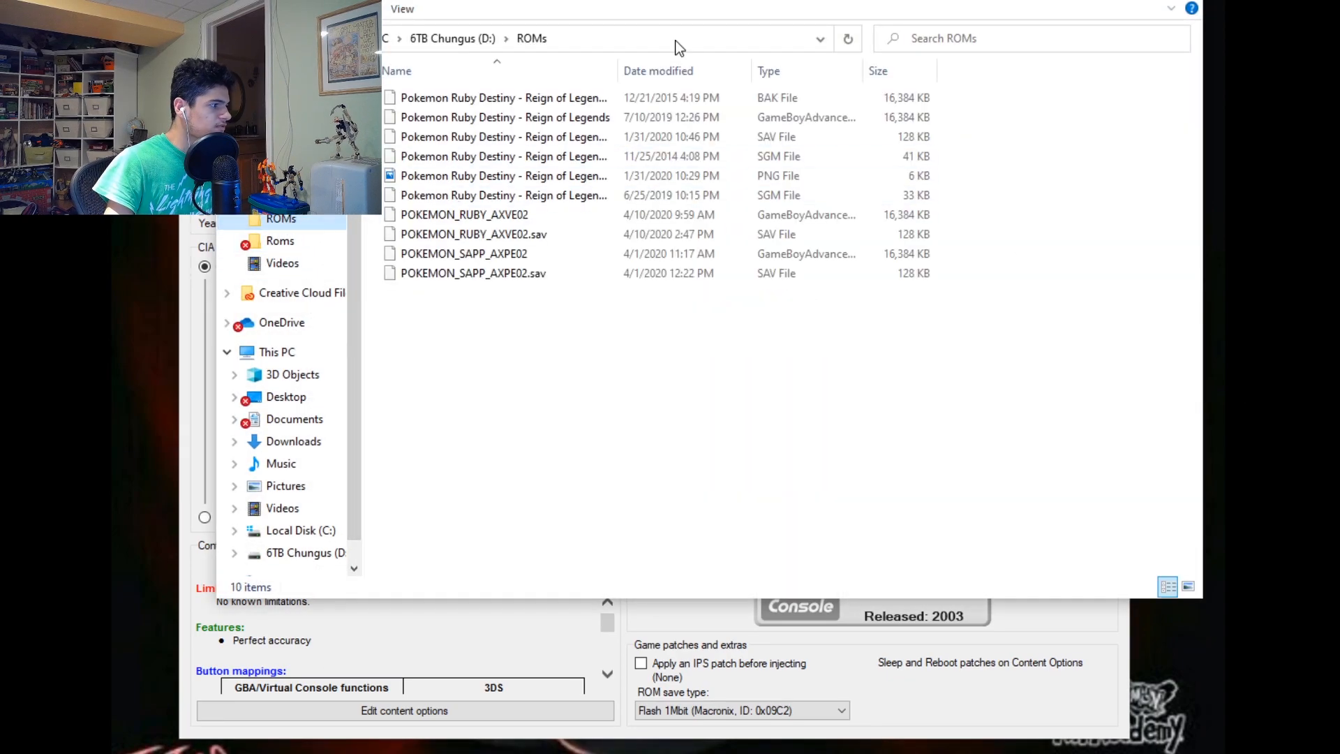
{"action": "left_click_drag", "start_coordinate": [655, 5], "coordinate": [1088, 63]}
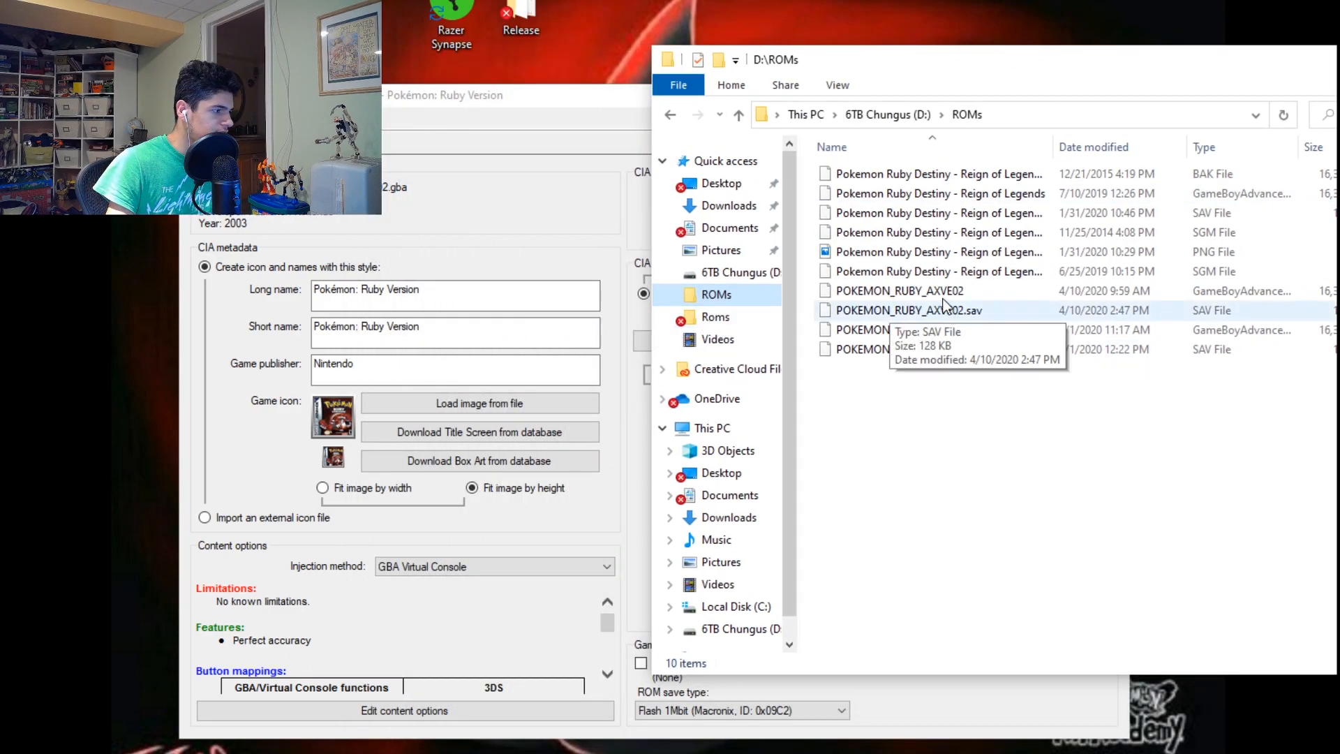
{"action": "mouse_move", "coordinate": [895, 290]}
{"action": "left_mouse_down"}
{"action": "mouse_move", "coordinate": [293, 274]}
{"action": "mouse_move", "coordinate": [823, 328]}
{"action": "mouse_move", "coordinate": [901, 292]}
{"action": "left_mouse_up"}
{"action": "left_click_drag", "start_coordinate": [1242, 59], "coordinate": [847, 132]}
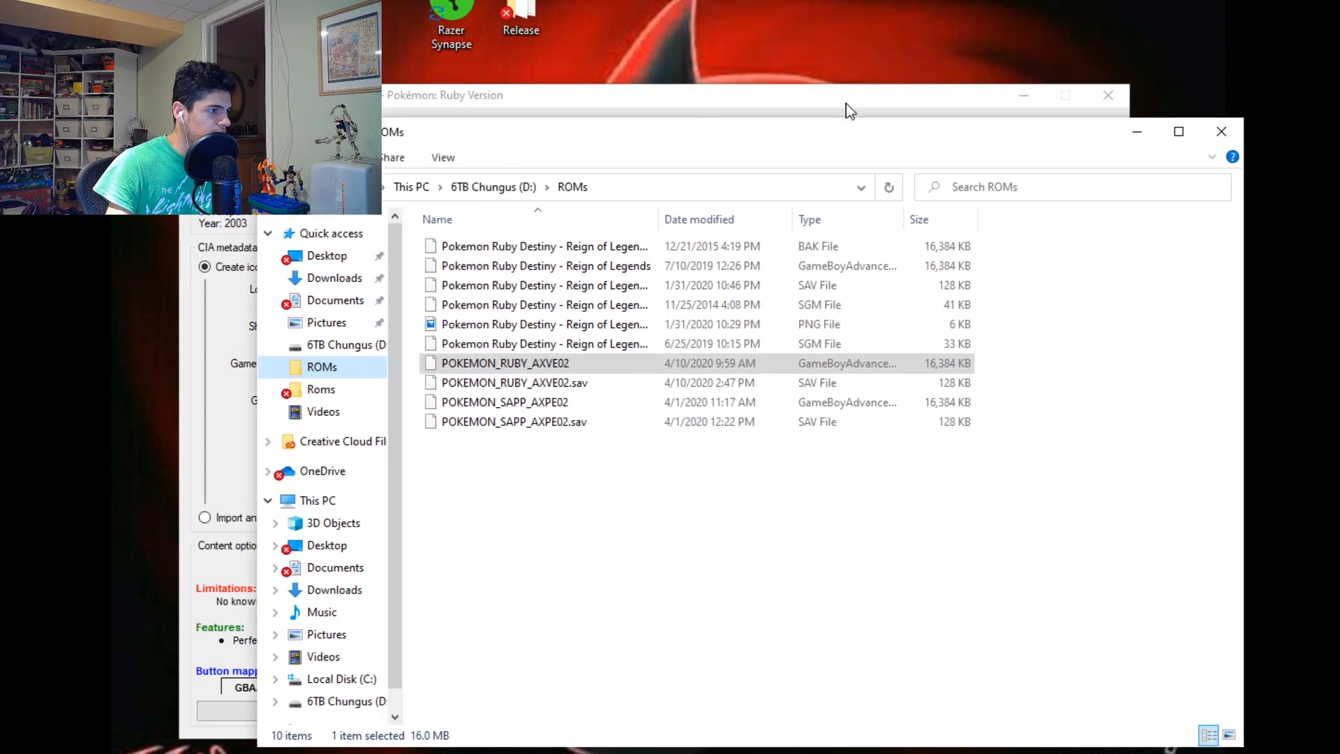
{"action": "left_click", "coordinate": [1220, 133]}
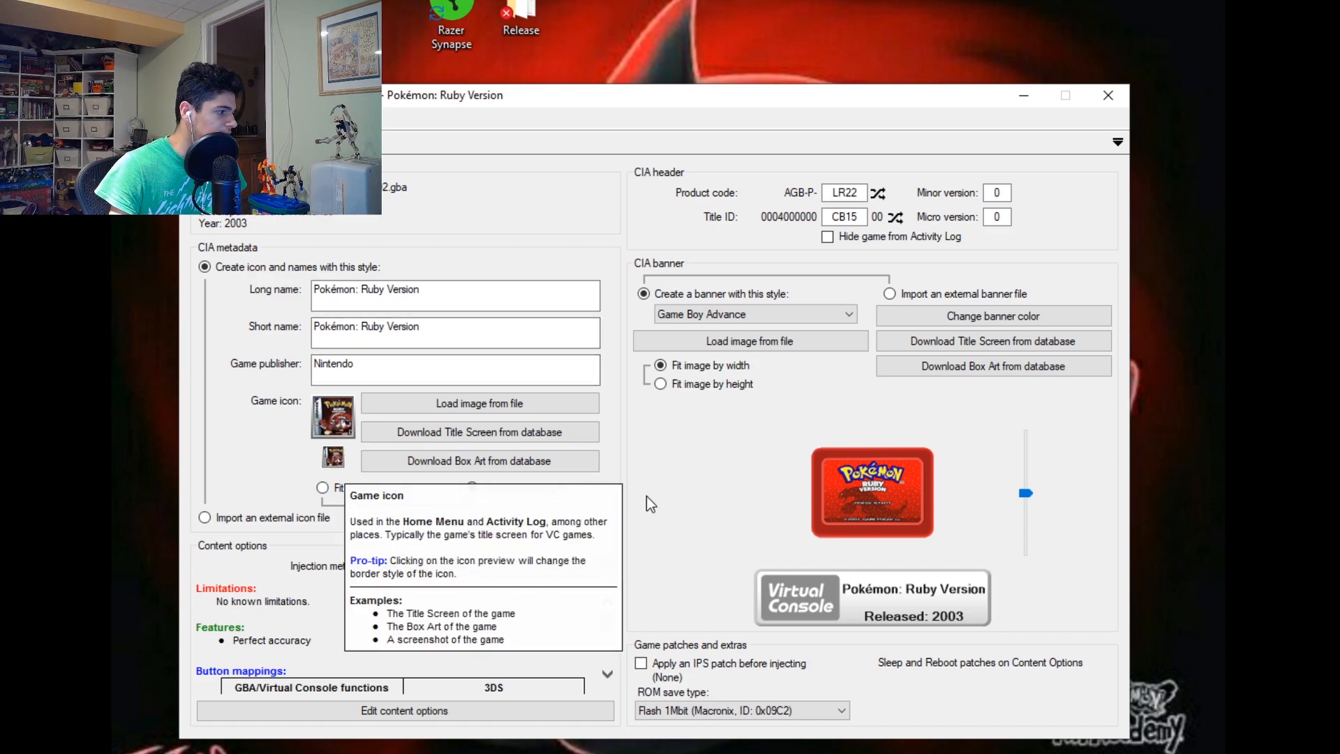
Step: Compare fitting by width and by height for the game icon and banner image, and review the button mappings
{"action": "left_click", "coordinate": [471, 493]}
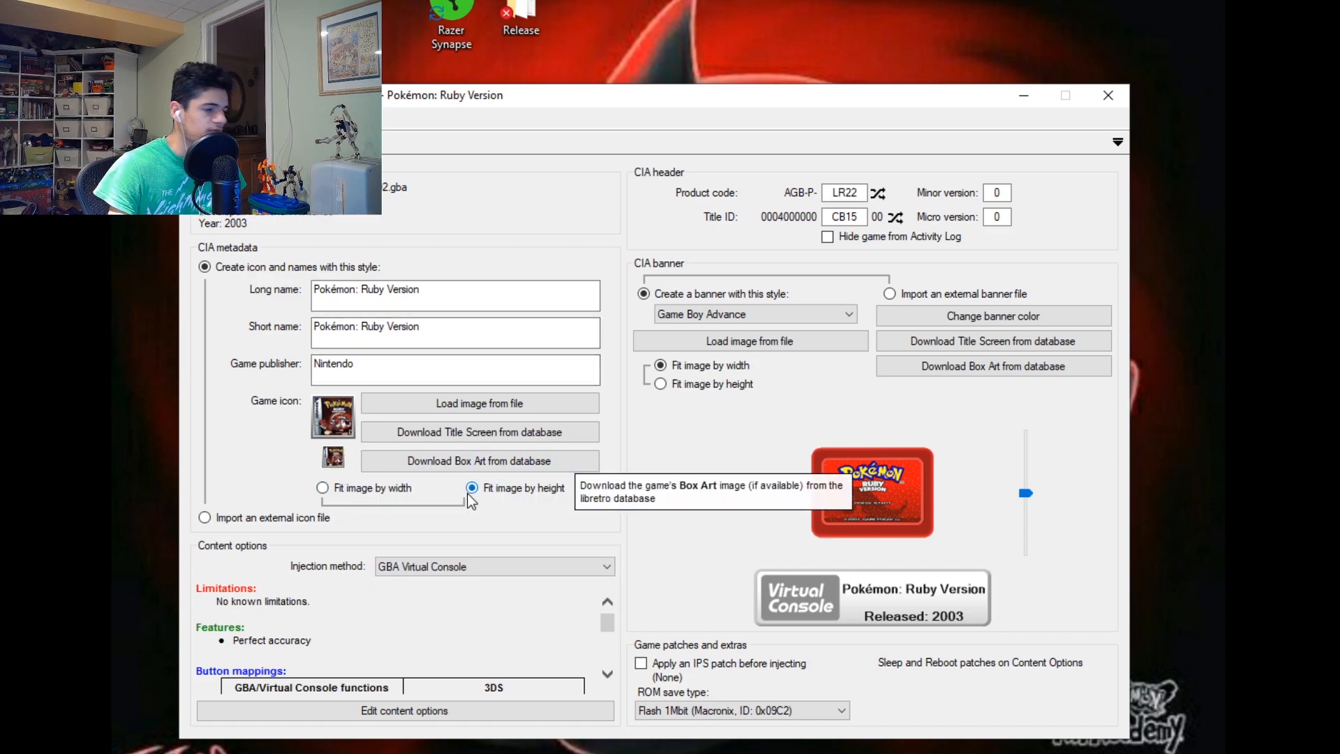
{"action": "left_click", "coordinate": [328, 488]}
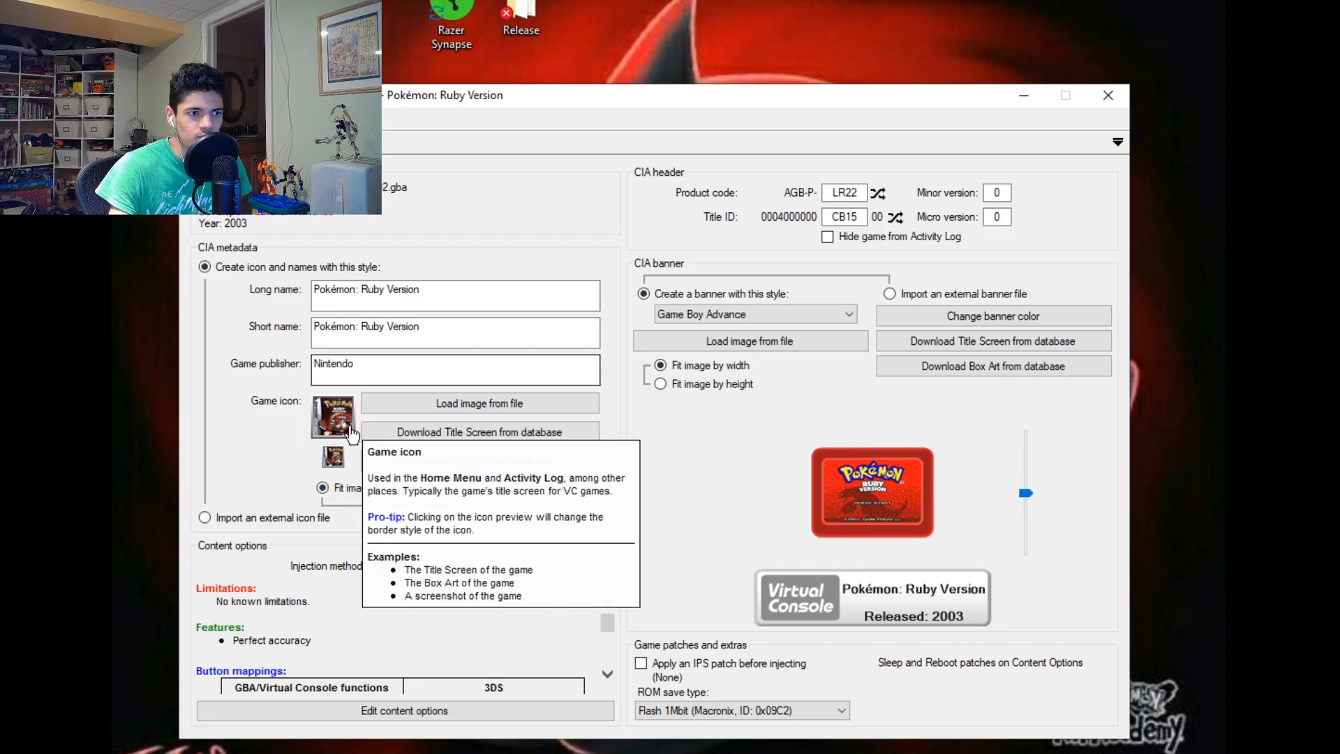
{"action": "left_click", "coordinate": [475, 489]}
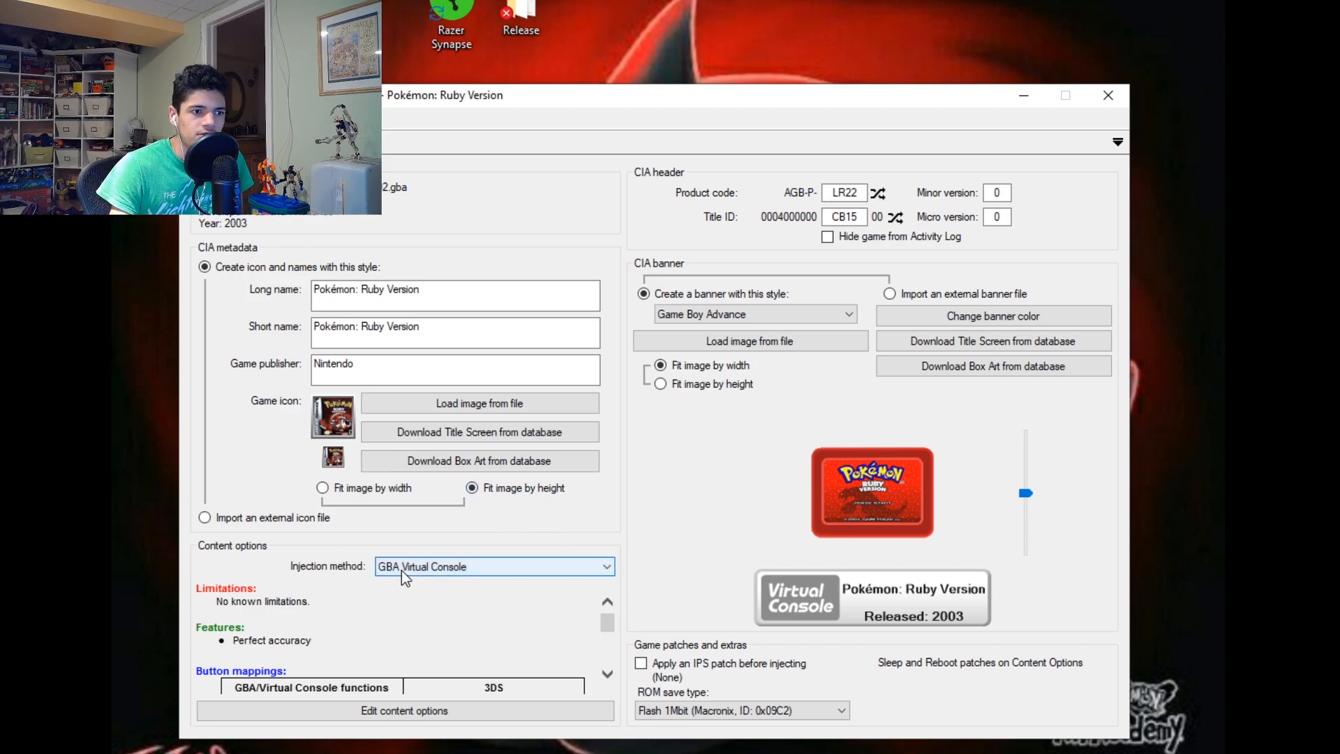
{"action": "scroll", "coordinate": [362, 677], "scroll_direction": "down", "scroll_amount": 5}
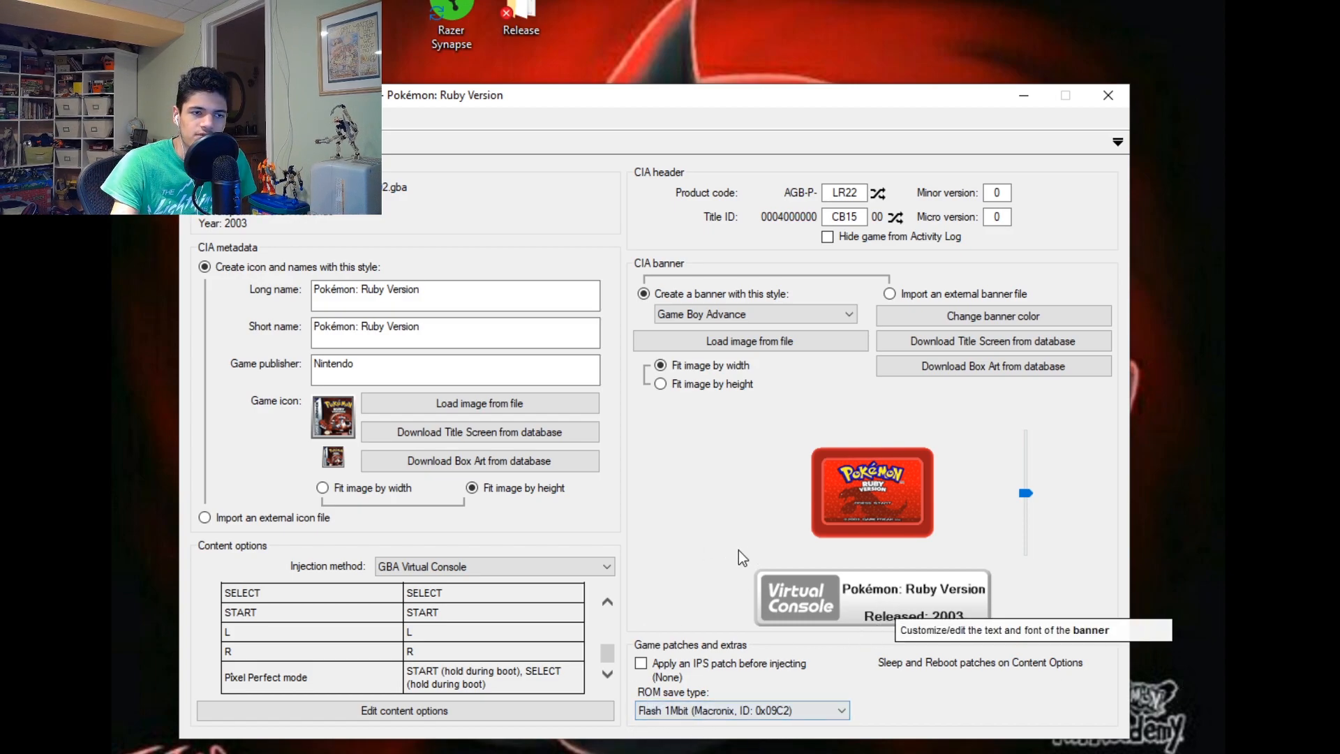
{"action": "left_click", "coordinate": [661, 384]}
{"action": "left_click", "coordinate": [662, 366]}
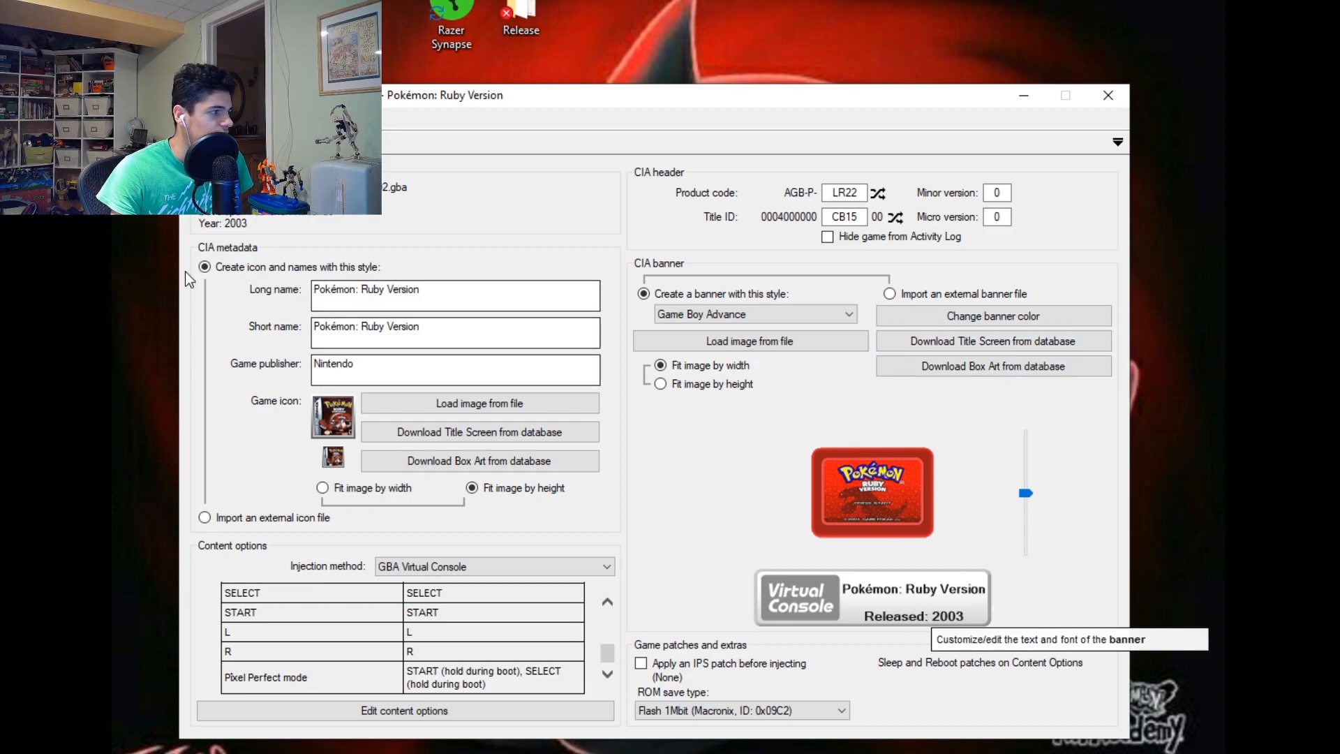
Step: Start the CIA export for the Pokémon: Ruby Version project, and close the project without saving its changes
{"action": "left_click_drag", "start_coordinate": [415, 91], "coordinate": [696, 103]}
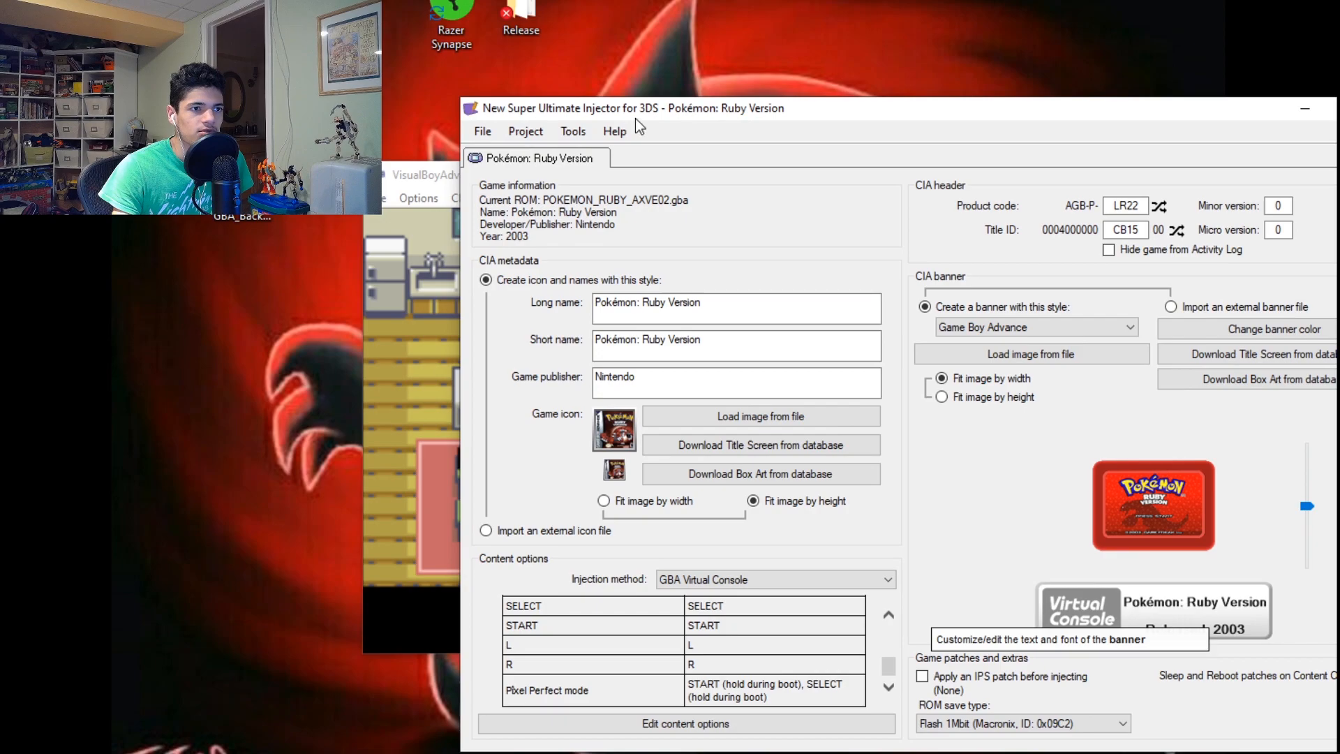
{"action": "left_click", "coordinate": [483, 131]}
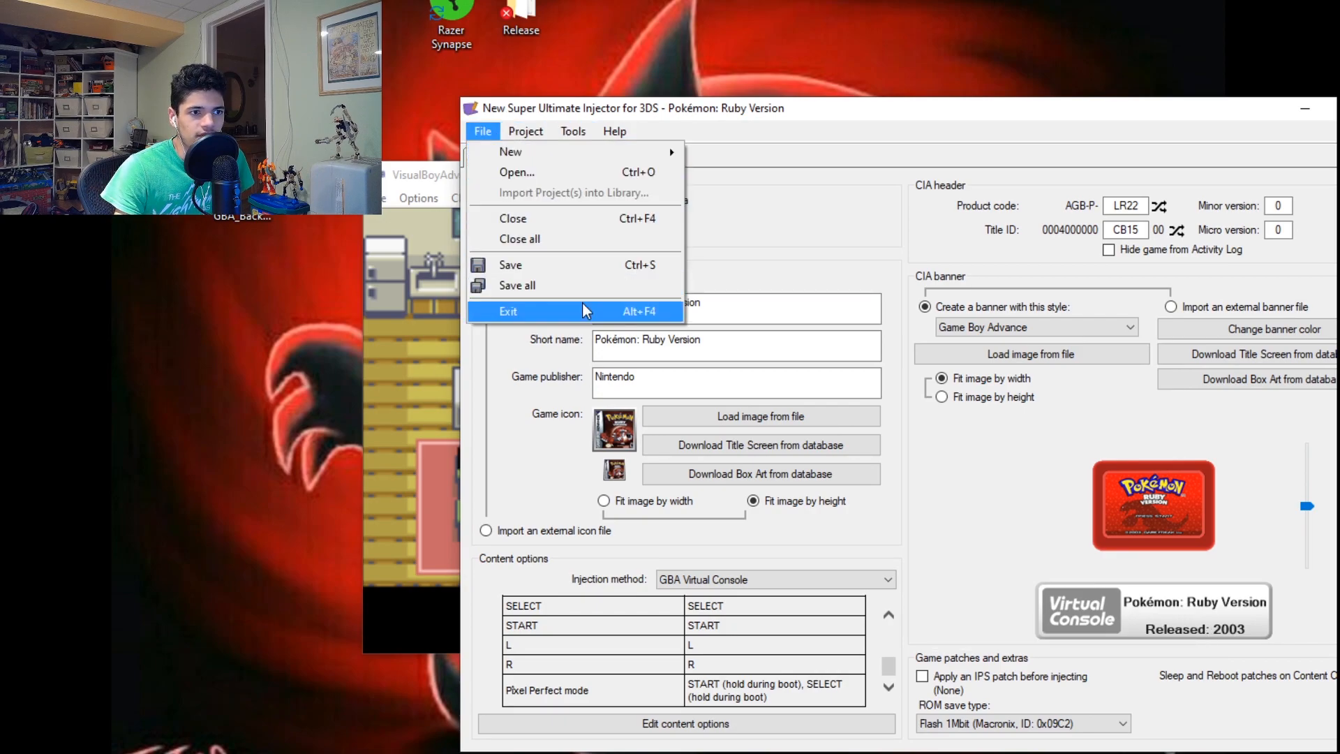
{"action": "mouse_move", "coordinate": [517, 127]}
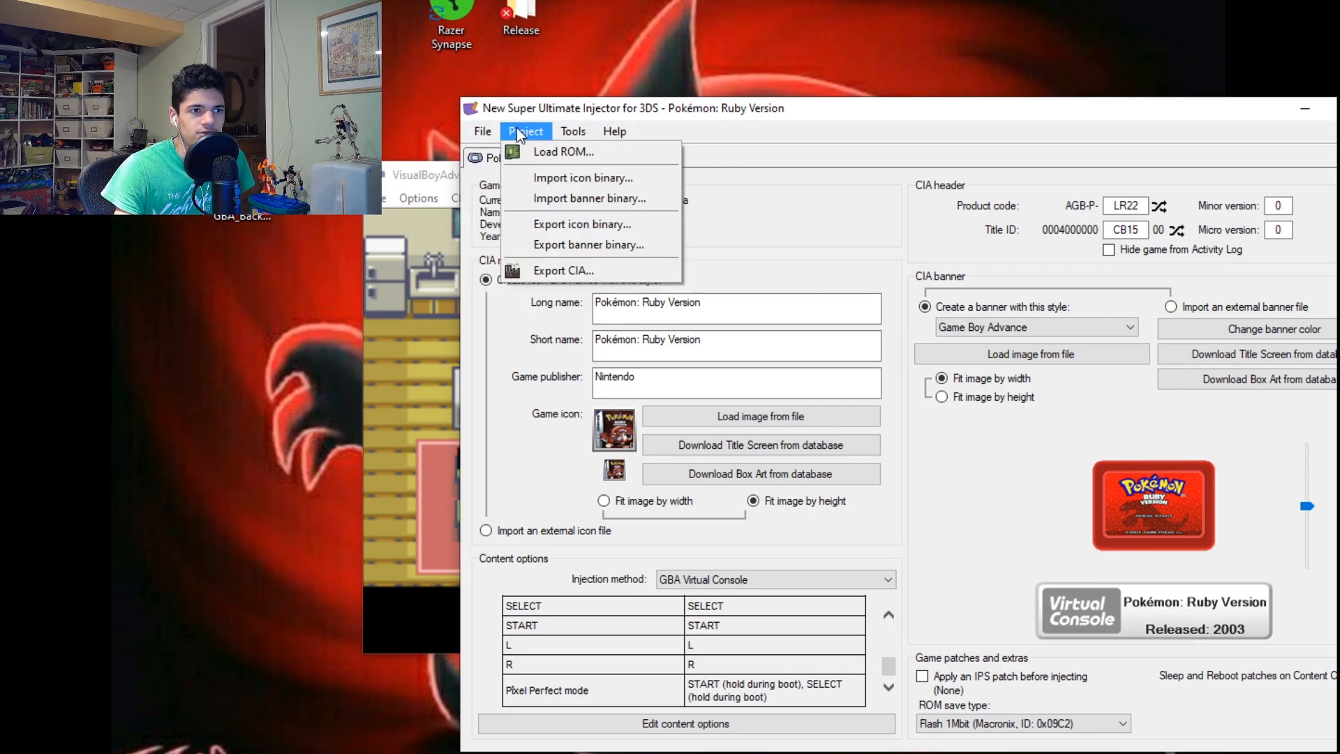
{"action": "left_click", "coordinate": [570, 271]}
{"action": "left_click", "coordinate": [991, 81]}
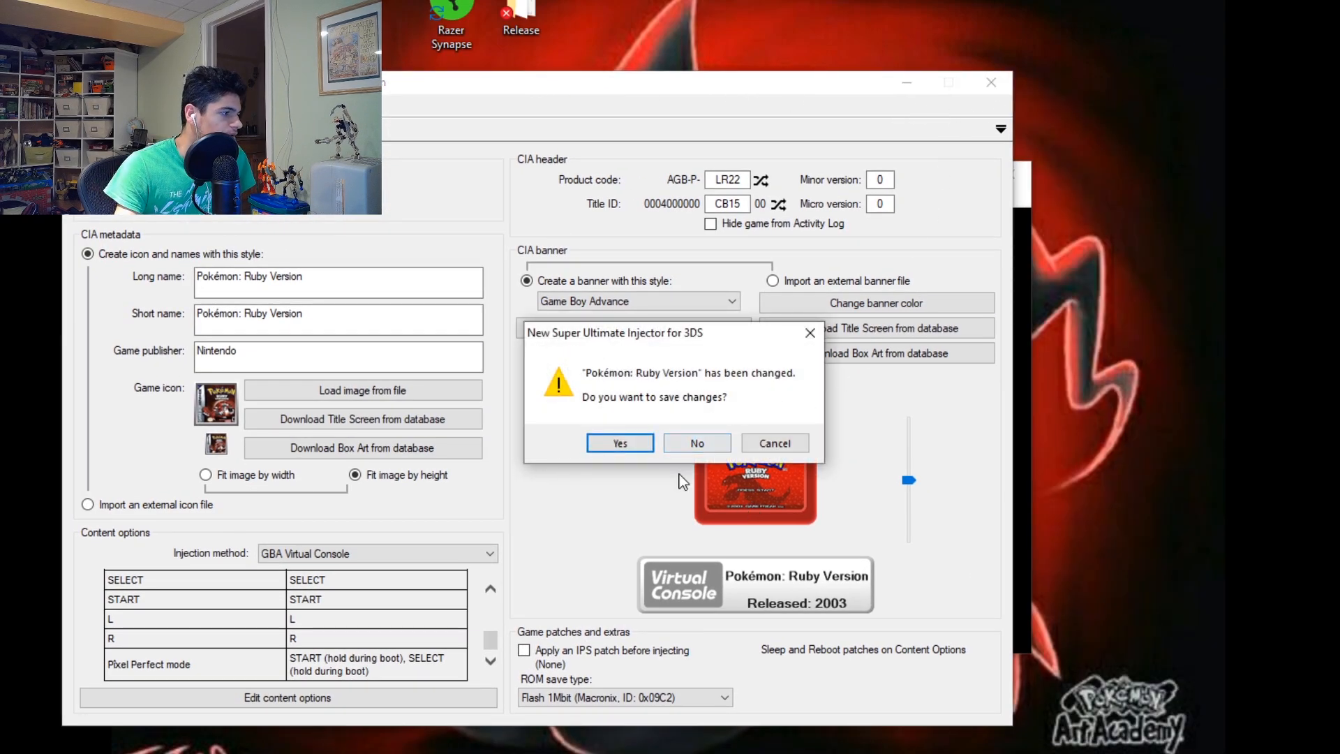
{"action": "left_click", "coordinate": [717, 449]}
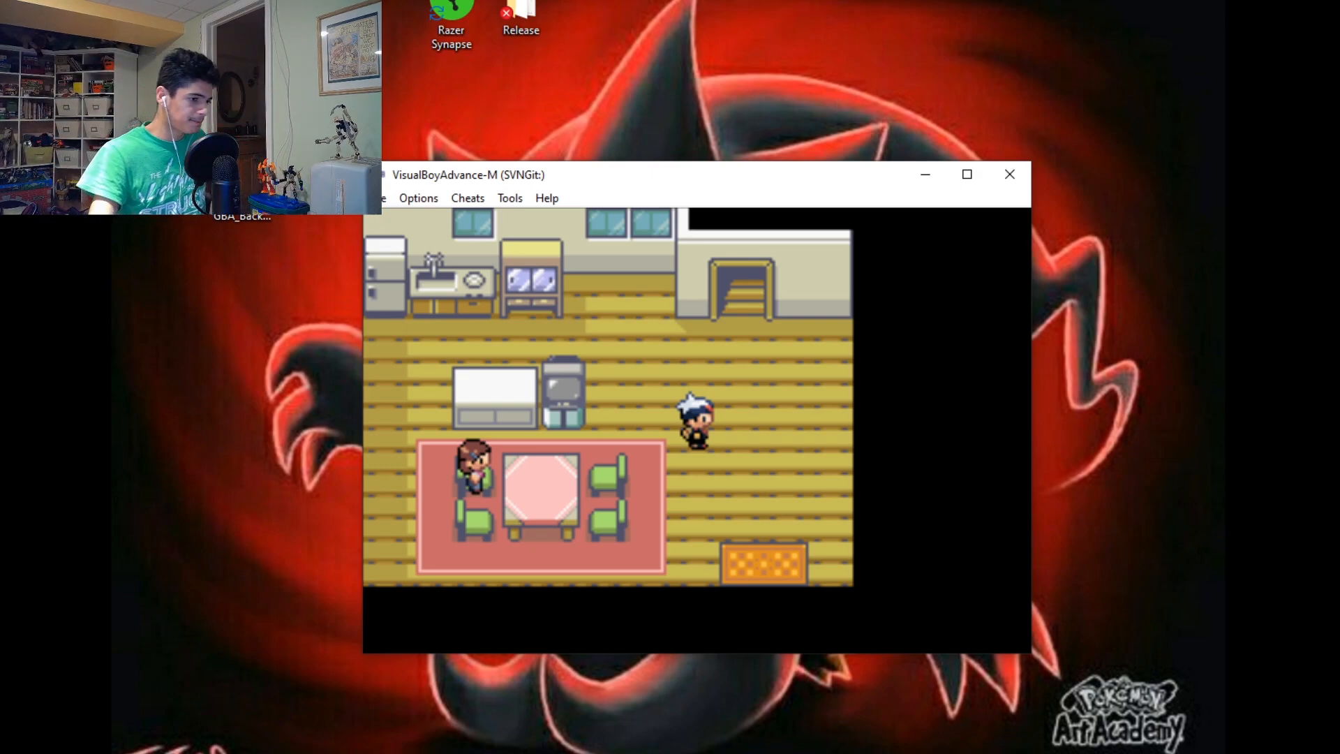
Step: Inspect the cias folder on USB Drive (E:) in File Explorer and close the folder window
{"action": "key", "text": "super+e"}
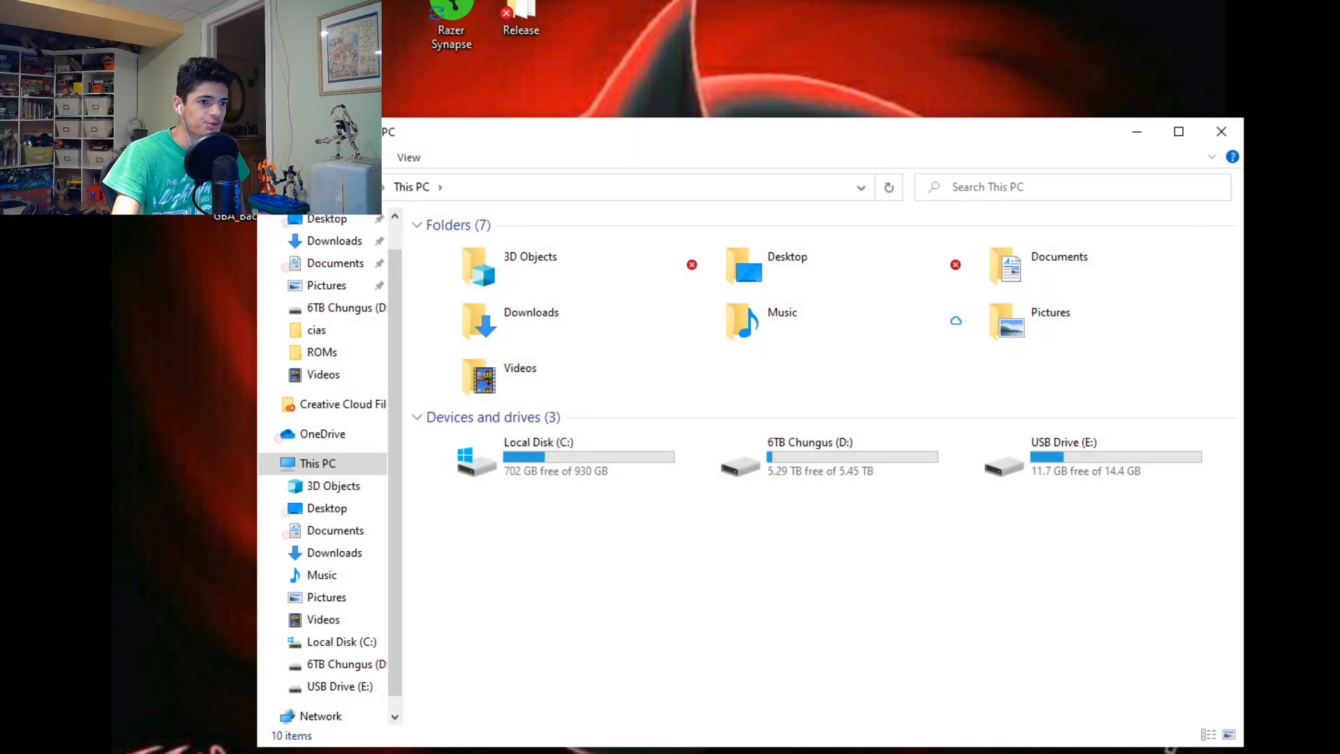
{"action": "left_click", "coordinate": [360, 687]}
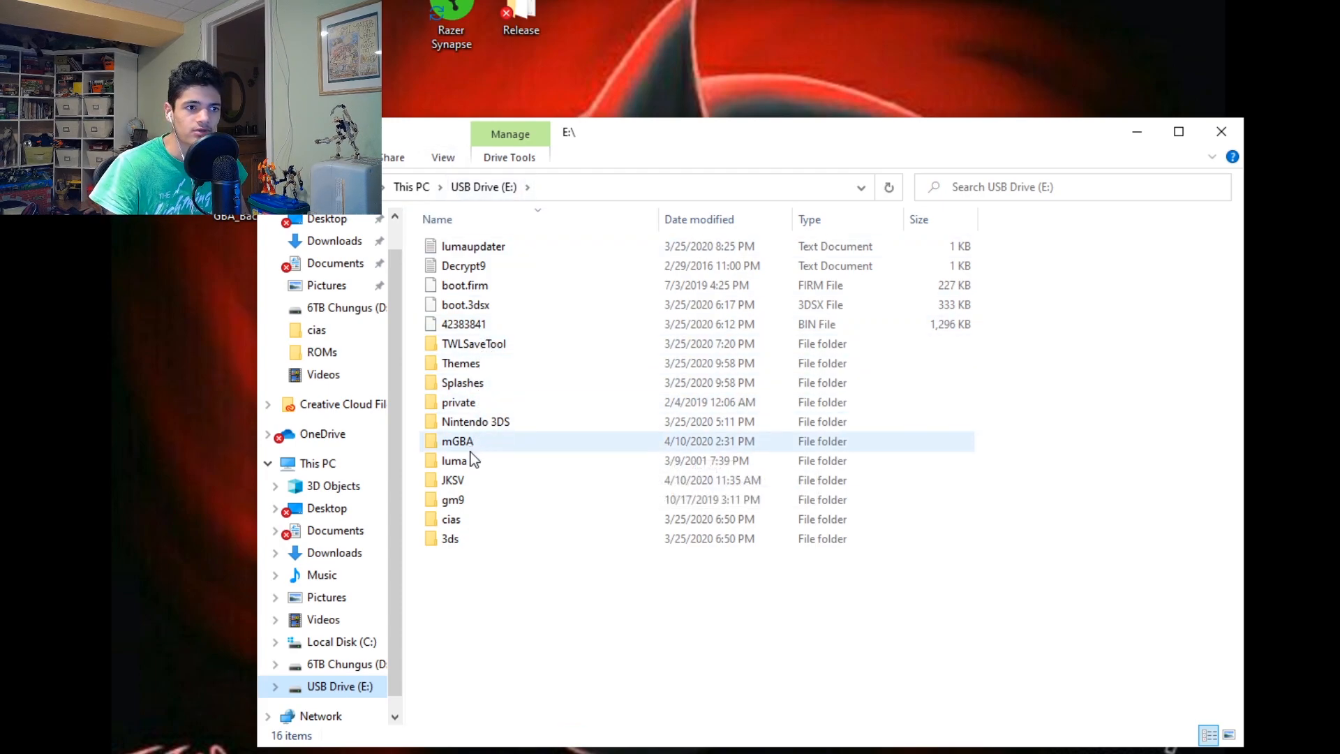
{"action": "double_click", "coordinate": [461, 528]}
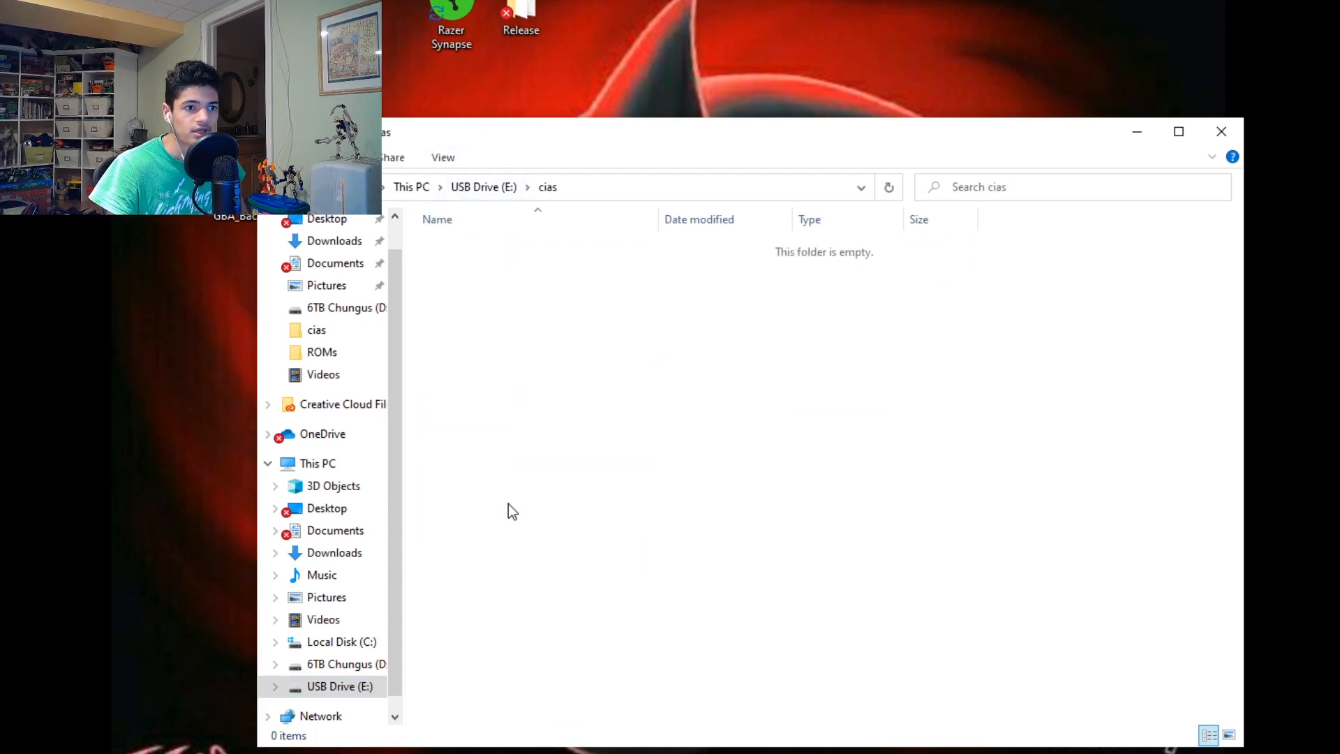
{"action": "left_click_drag", "start_coordinate": [597, 148], "coordinate": [805, 66]}
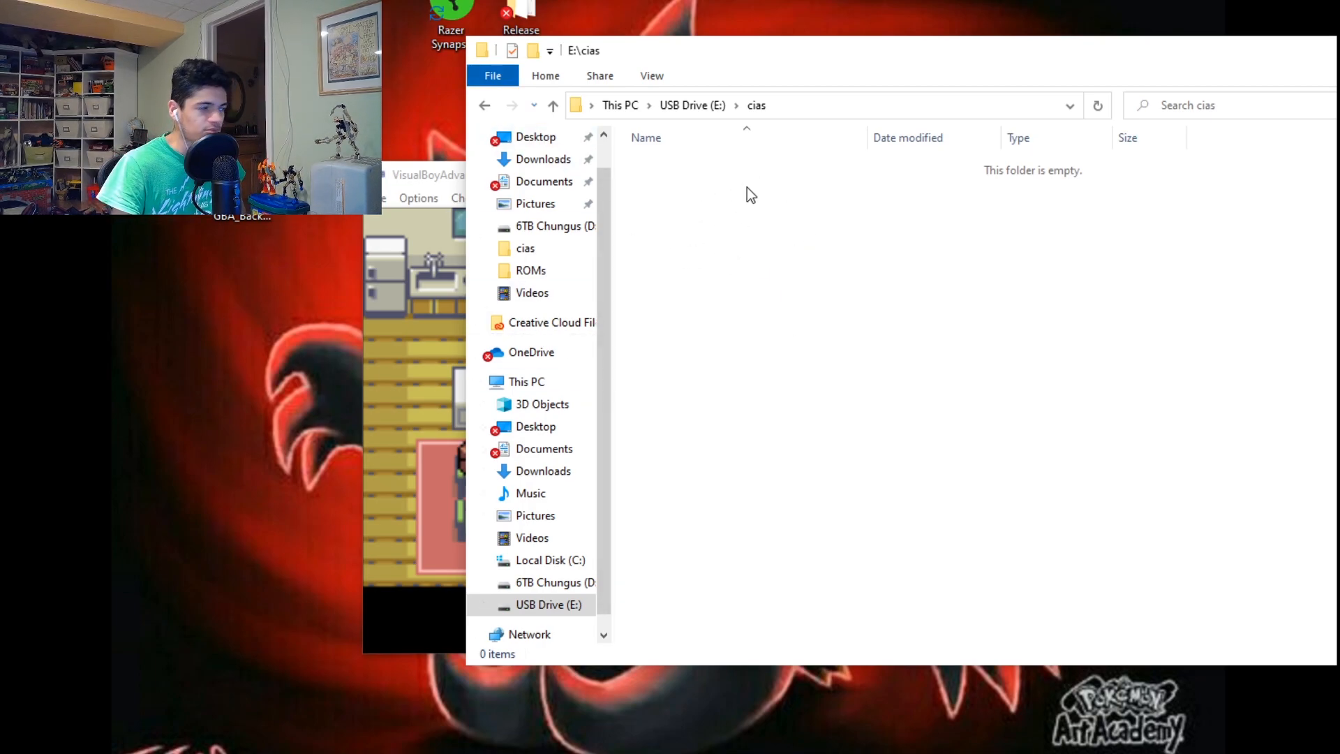
{"action": "left_click_drag", "start_coordinate": [691, 60], "coordinate": [226, 71]}
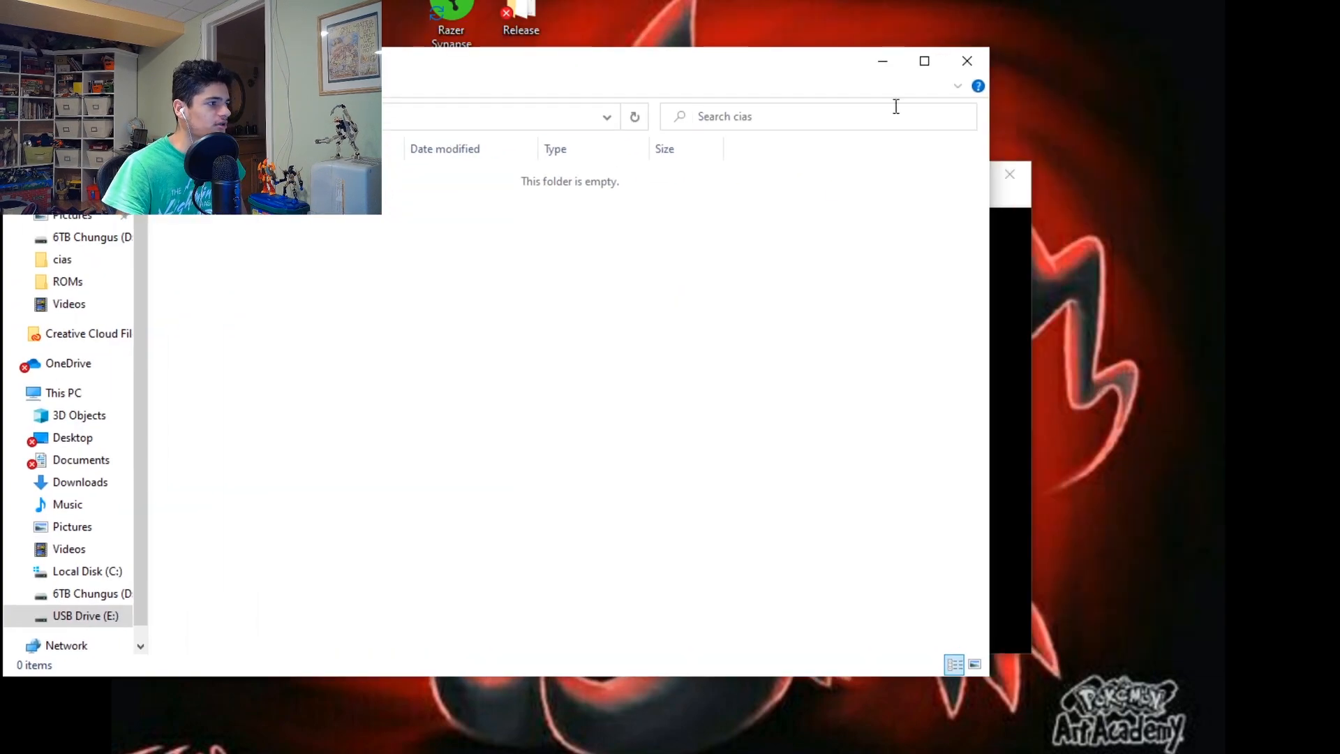
{"action": "left_click", "coordinate": [973, 65]}
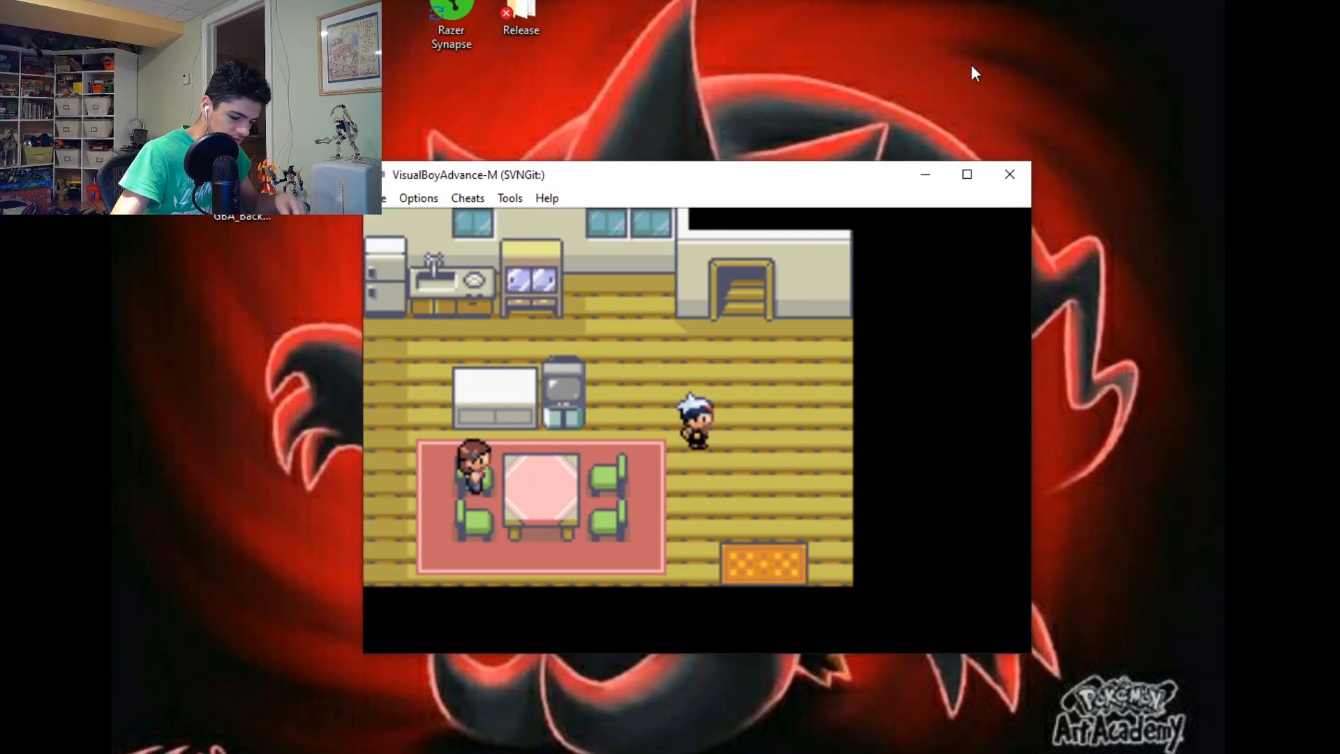